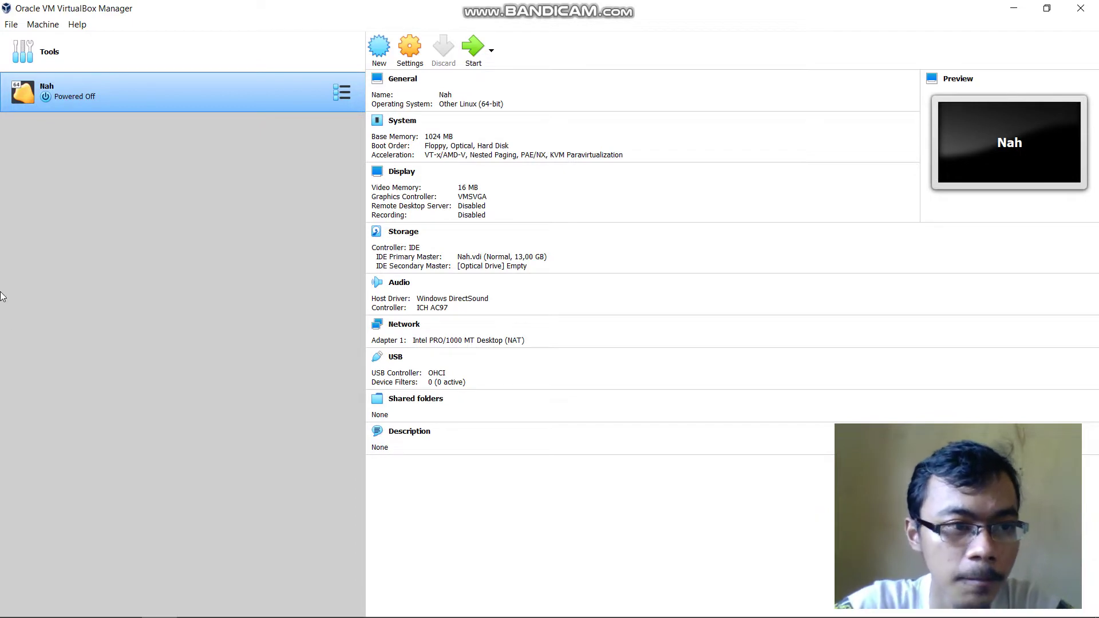
Start a new virtual machine using the all-in-one Expert Mode creation form
{"action": "left_click", "coordinate": [50, 24]}
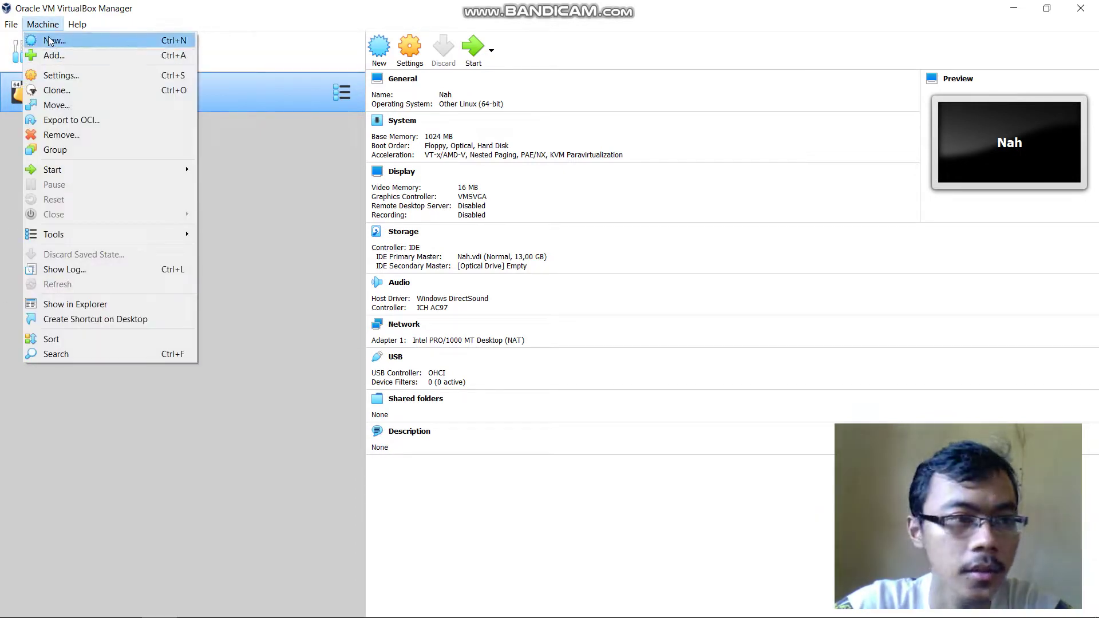
{"action": "left_click", "coordinate": [48, 40]}
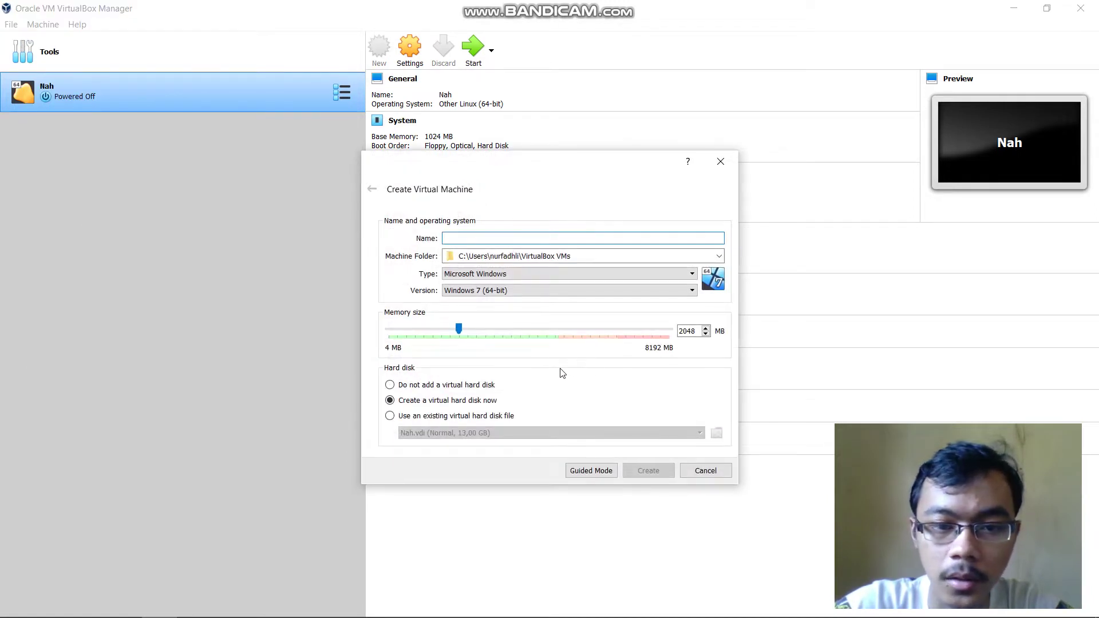
{"action": "left_click", "coordinate": [590, 471]}
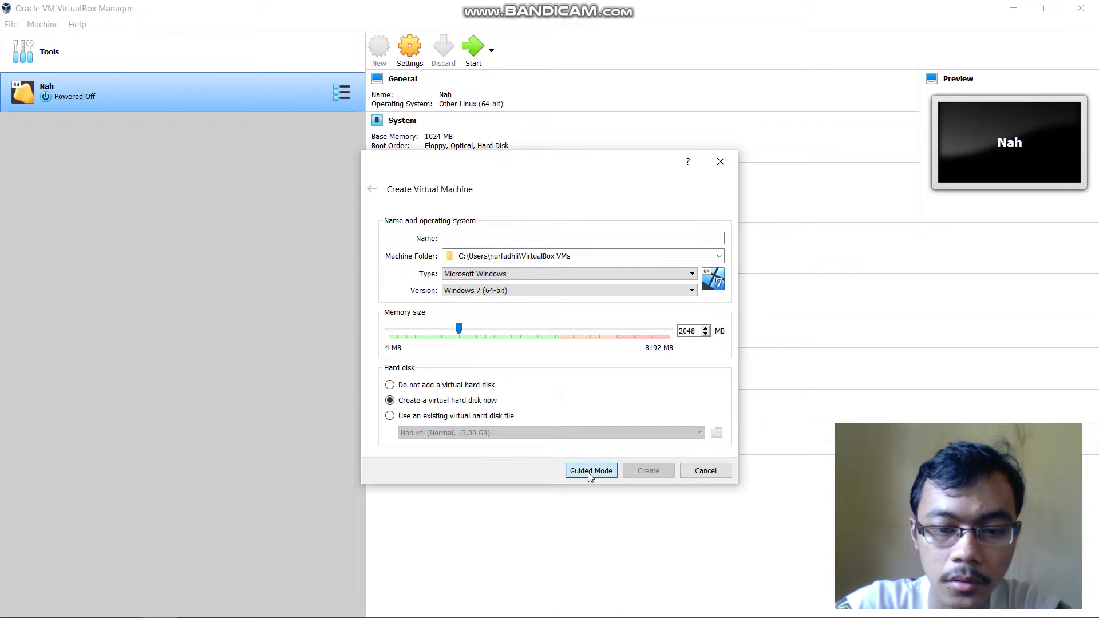
{"action": "left_click", "coordinate": [574, 391]}
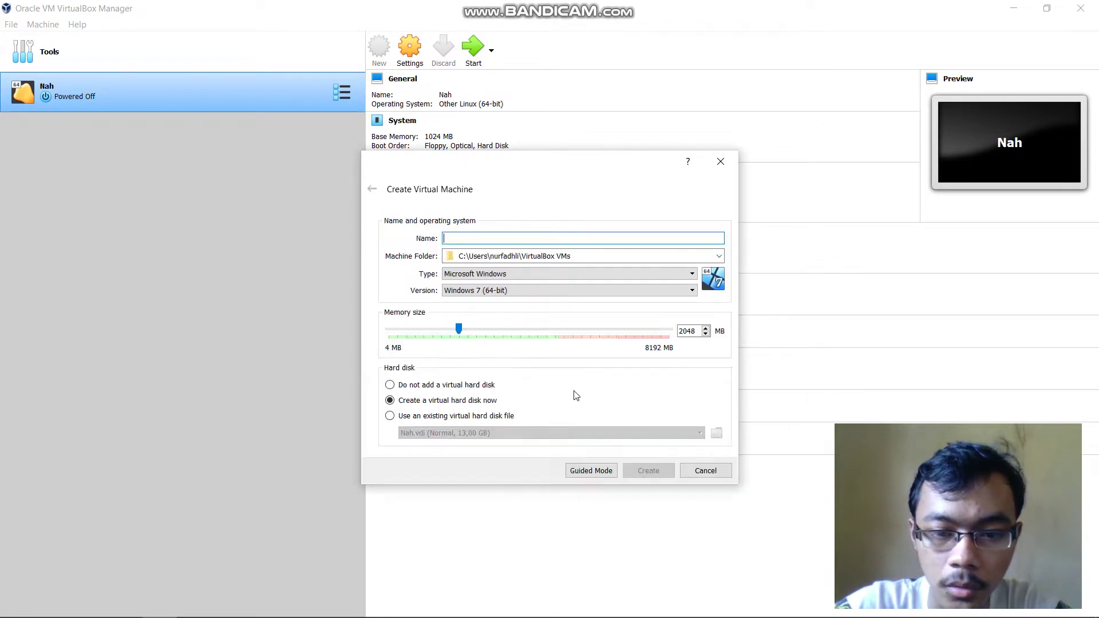
{"action": "left_click", "coordinate": [594, 471]}
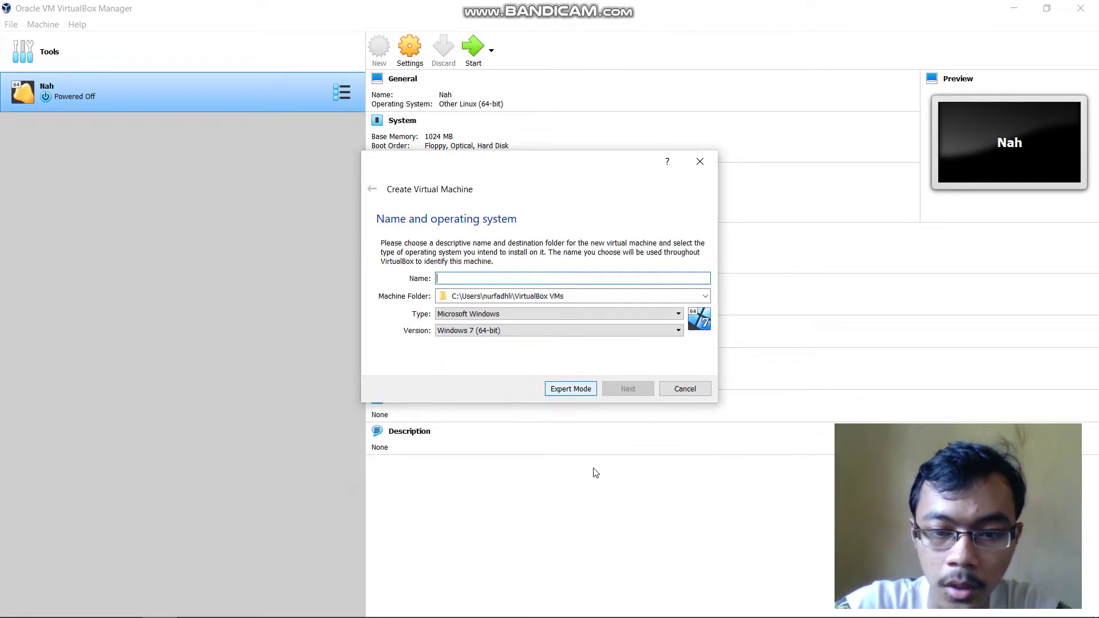
{"action": "left_click", "coordinate": [570, 389]}
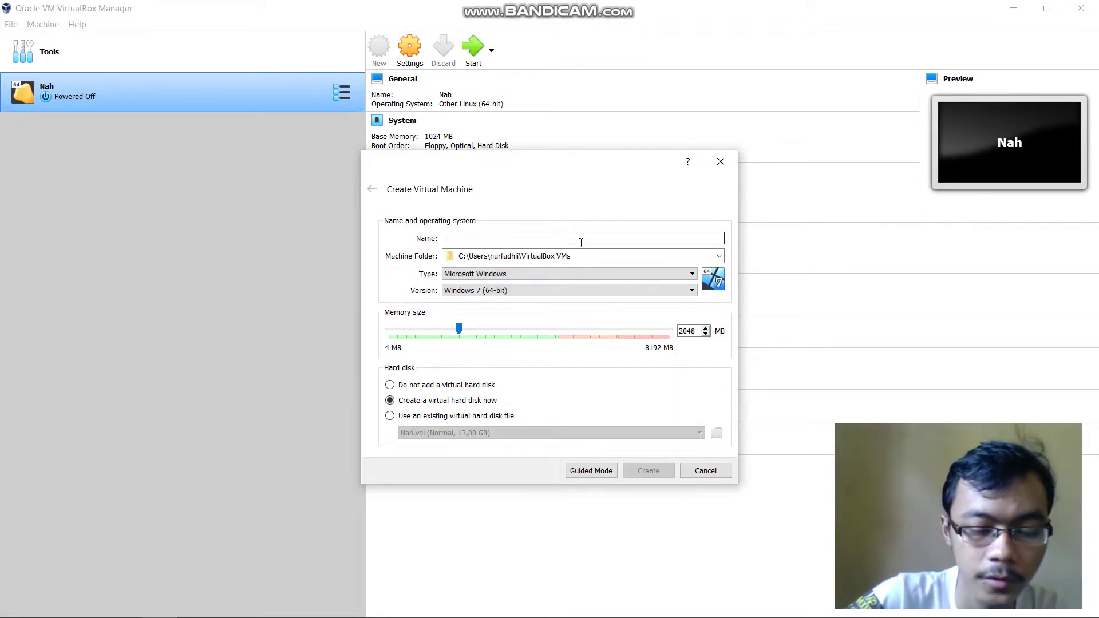
Name the VM Kali2020 with type Linux and version Debian (64-bit), and create it
{"action": "type", "text": "Kali2020"}
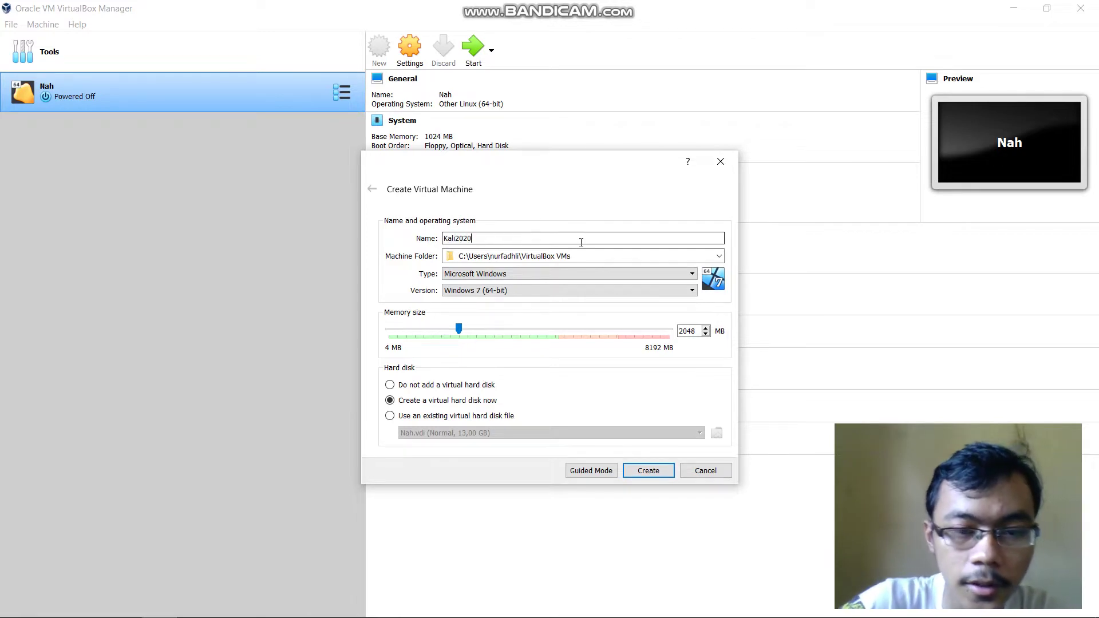
{"action": "left_click", "coordinate": [579, 276]}
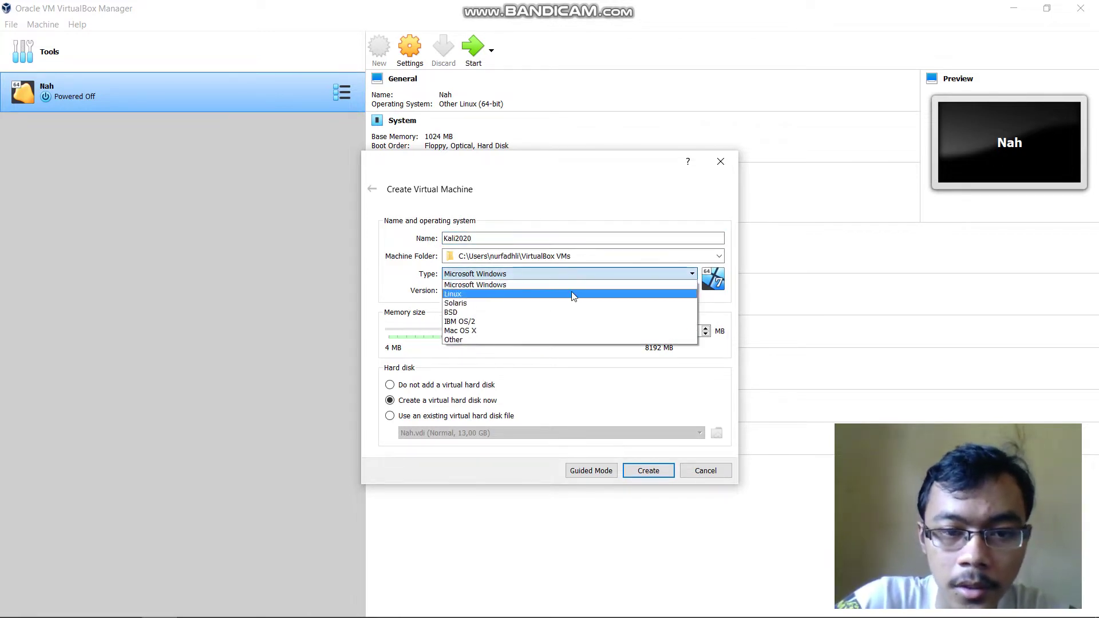
{"action": "left_click", "coordinate": [571, 291]}
{"action": "left_click", "coordinate": [585, 290]}
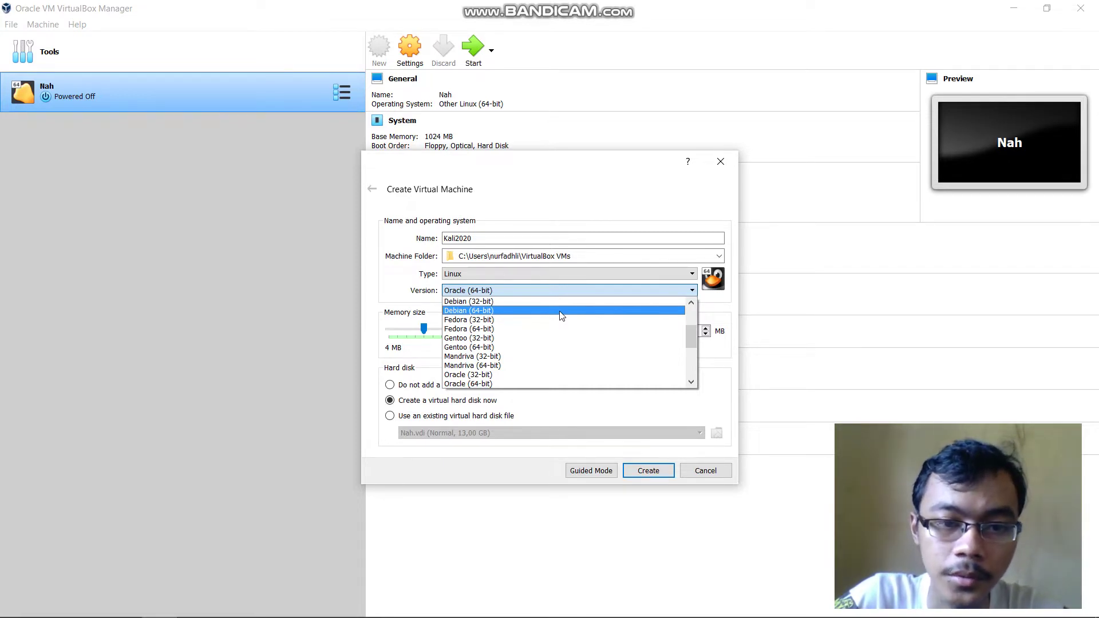
{"action": "left_click", "coordinate": [561, 315]}
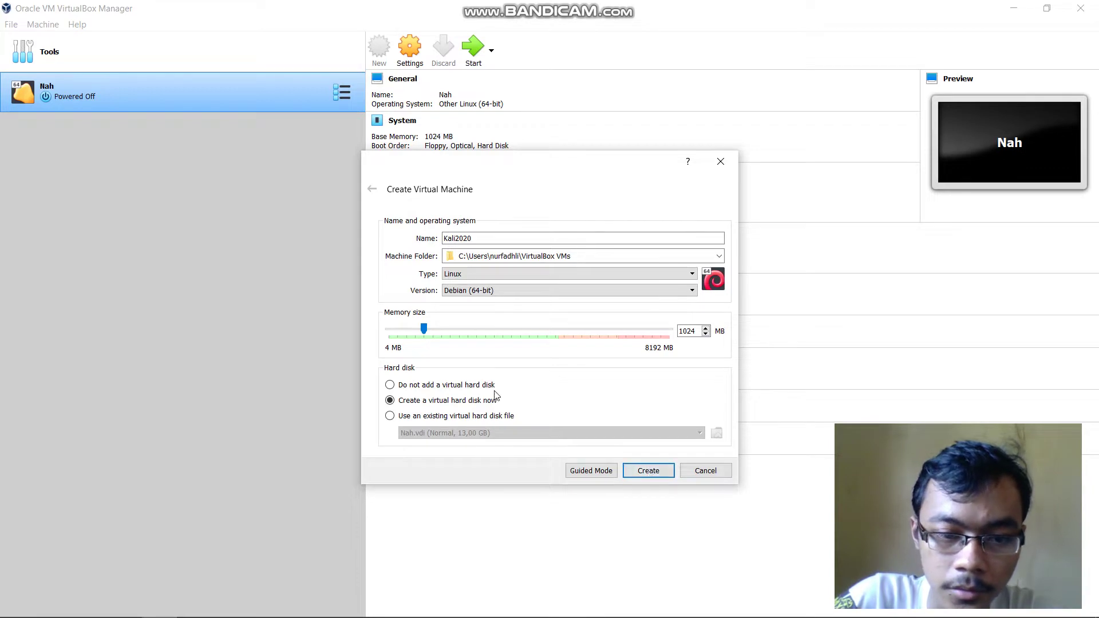
{"action": "left_click", "coordinate": [648, 471]}
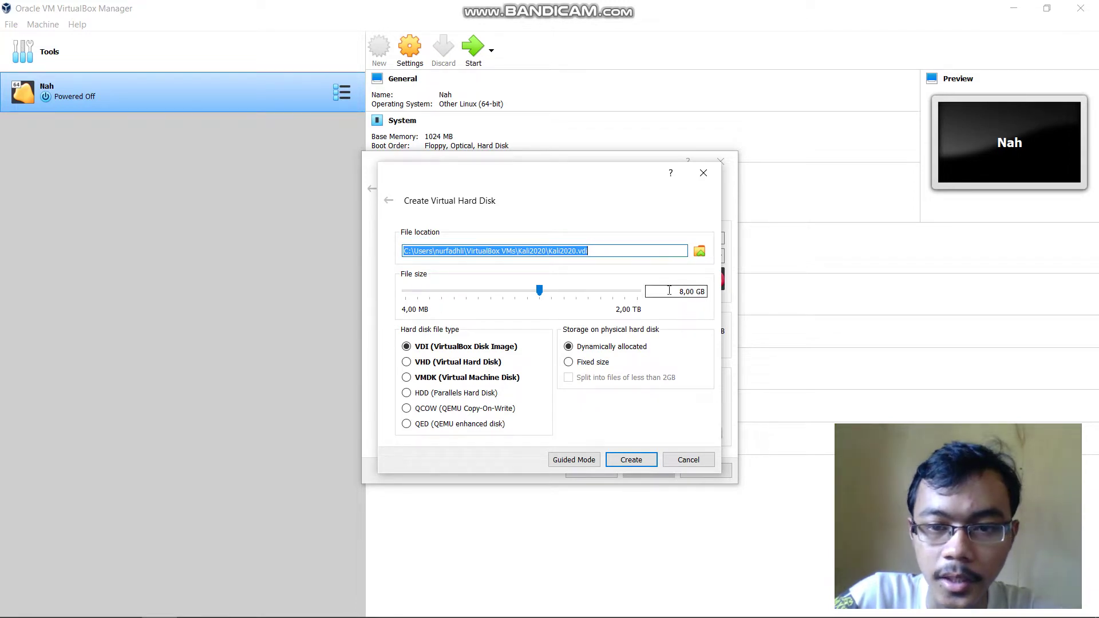
Create Kali2020 with a 12 GB dynamically allocated VDI disk, then open its Settings
{"action": "left_click_drag", "start_coordinate": [679, 294], "coordinate": [693, 294]}
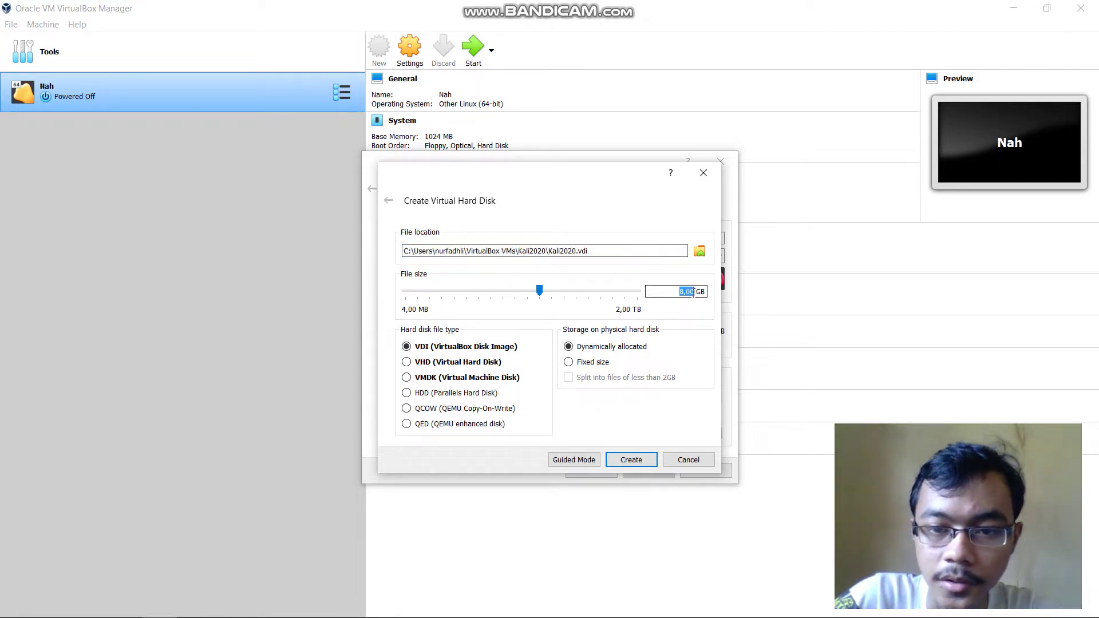
{"action": "type", "text": "12"}
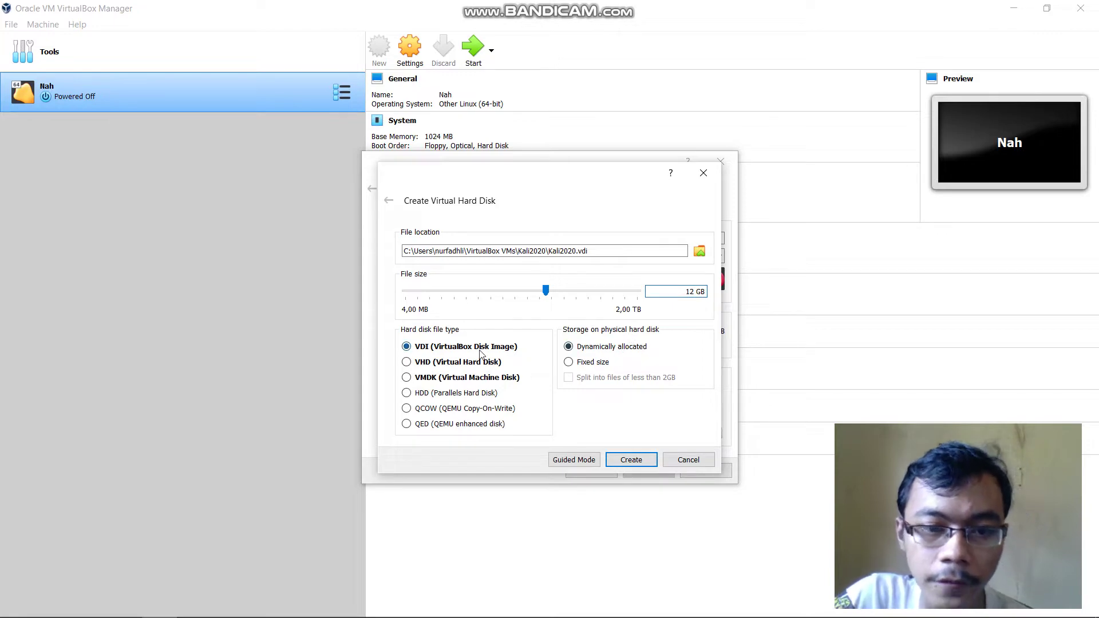
{"action": "left_click", "coordinate": [633, 461]}
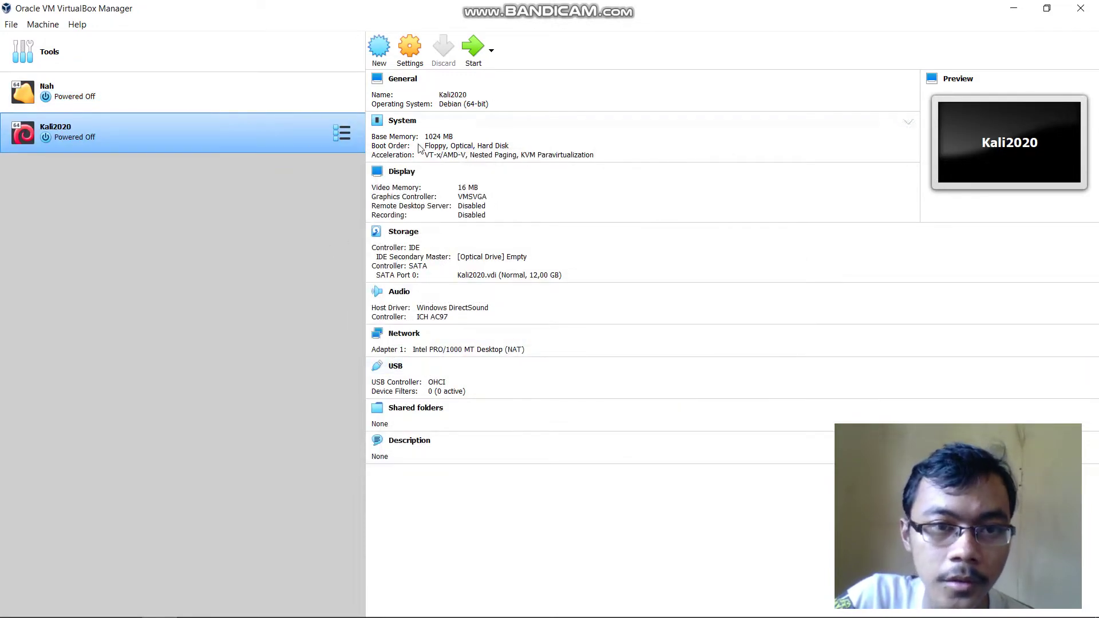
{"action": "left_click", "coordinate": [410, 45]}
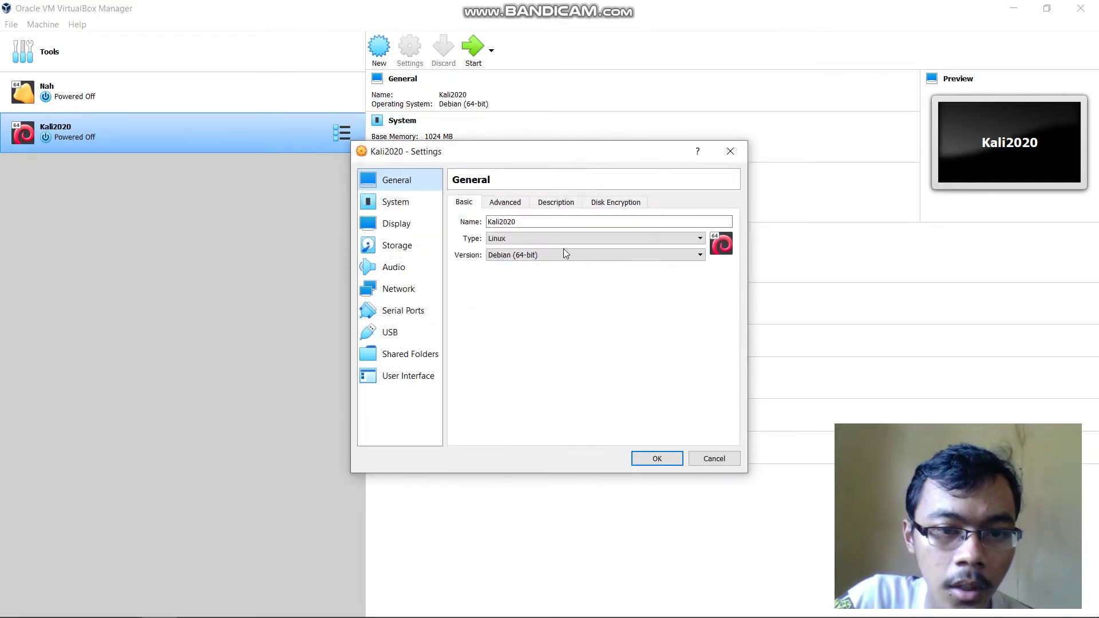
Add an IDE optical drive holding kali-linux-2020.3-installer-amd64.iso and save the storage settings
{"action": "left_click", "coordinate": [407, 255]}
{"action": "left_click", "coordinate": [484, 235]}
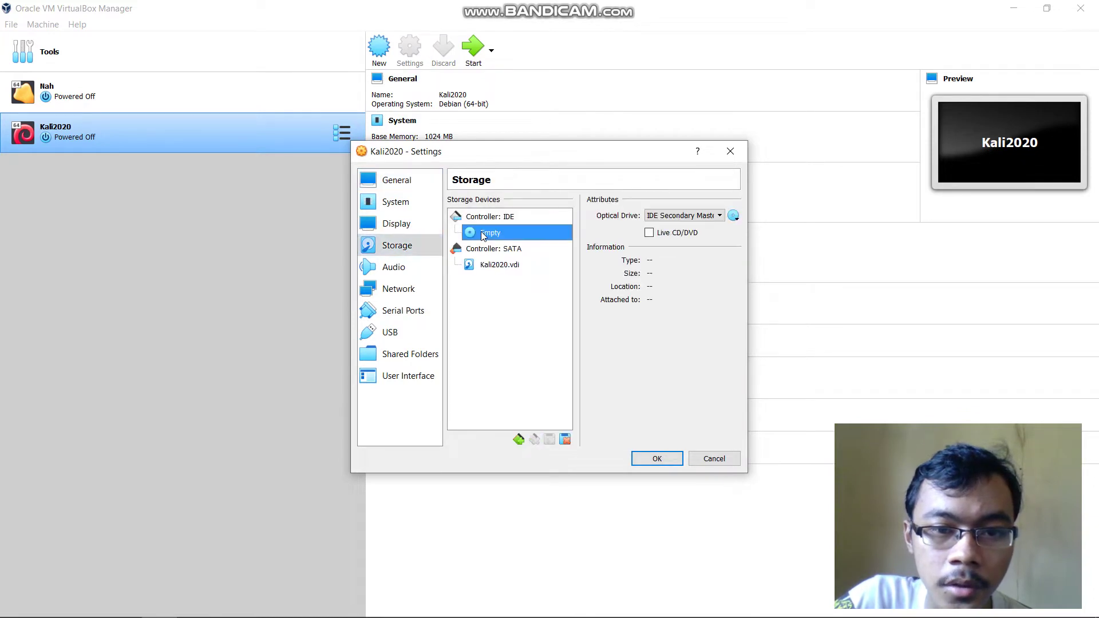
{"action": "left_click", "coordinate": [516, 217]}
{"action": "left_click", "coordinate": [554, 217]}
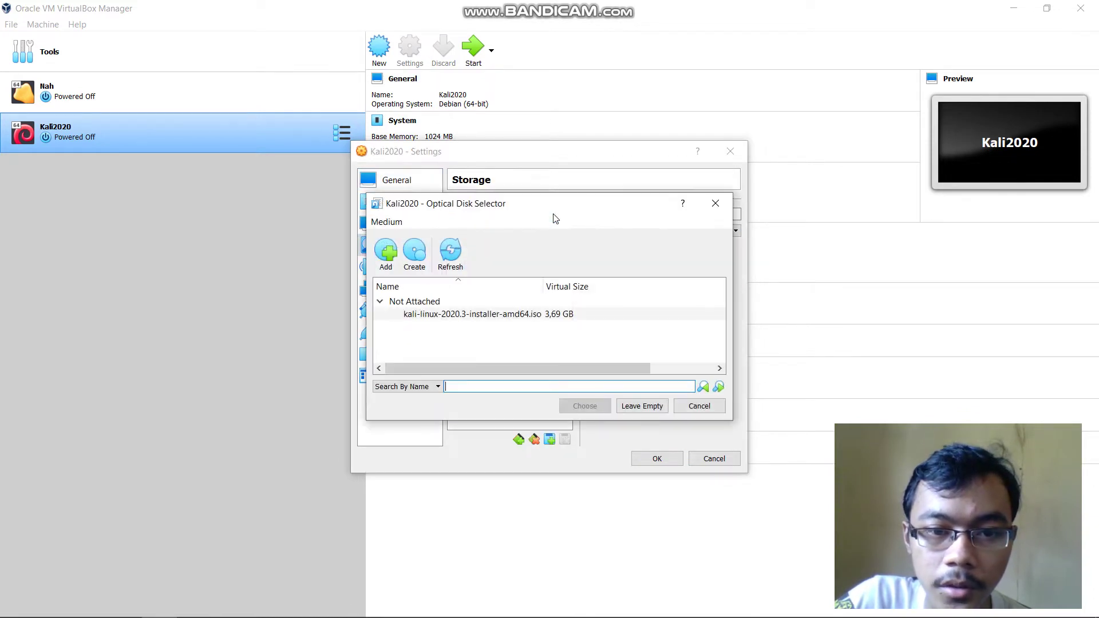
{"action": "double_click", "coordinate": [461, 314]}
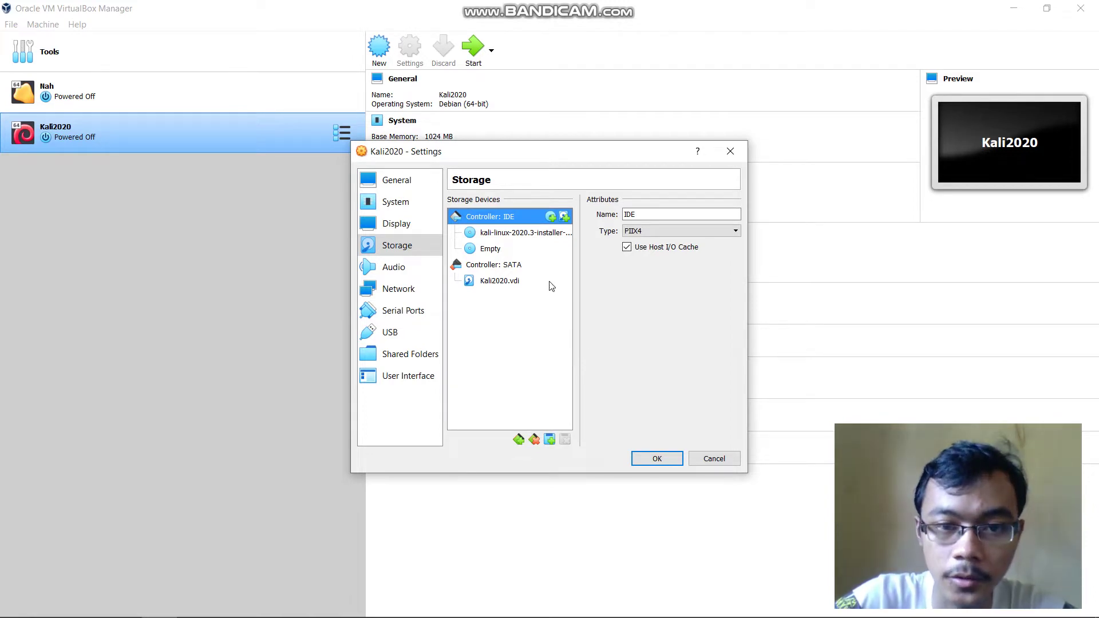
{"action": "left_click", "coordinate": [552, 233]}
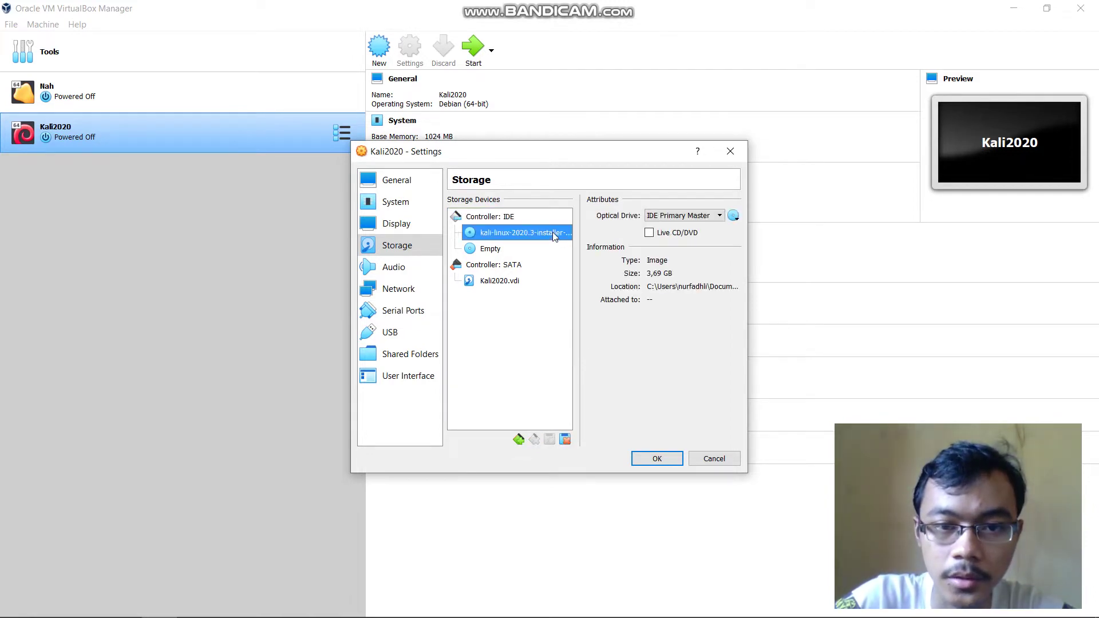
{"action": "left_click", "coordinate": [657, 458]}
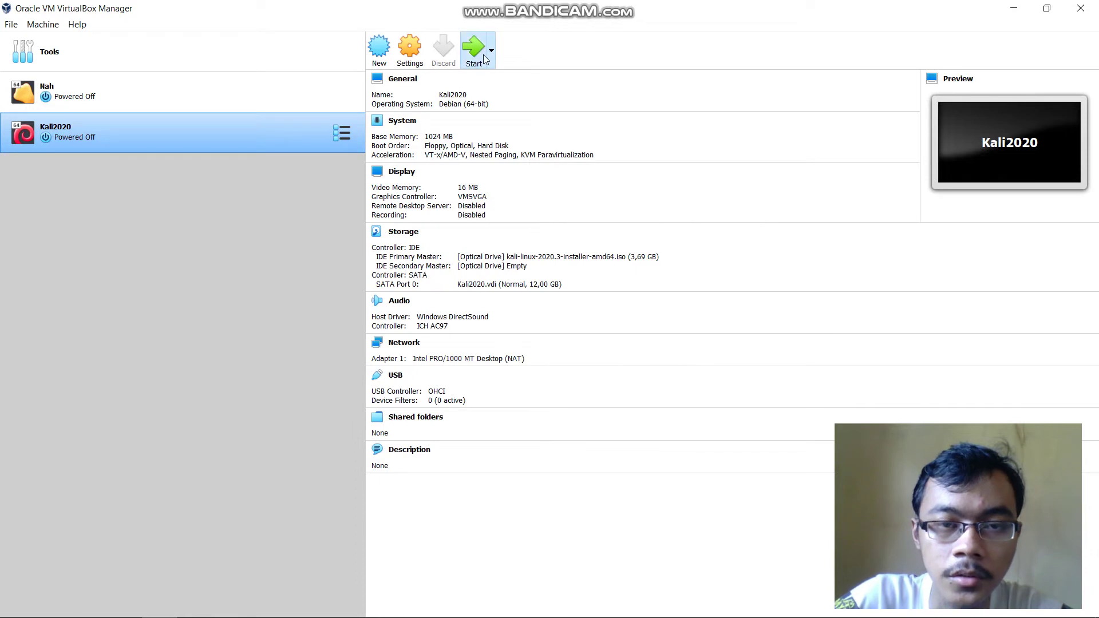
Power on Kali2020 and boot it from the kali-linux-2020.3 installer ISO
{"action": "left_click", "coordinate": [484, 59]}
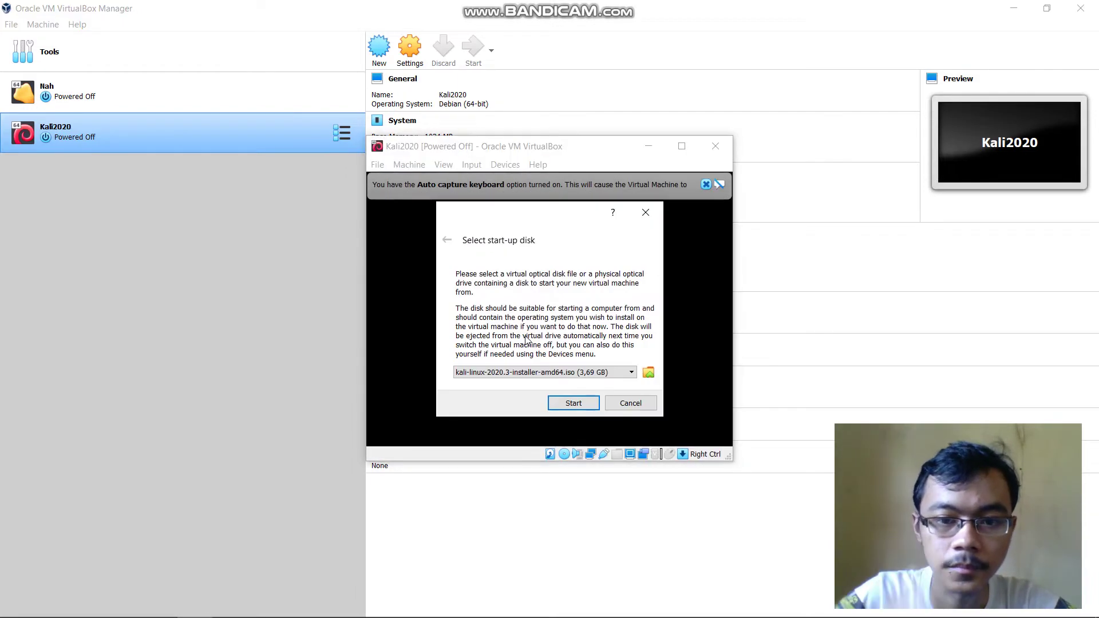
{"action": "left_click", "coordinate": [569, 403]}
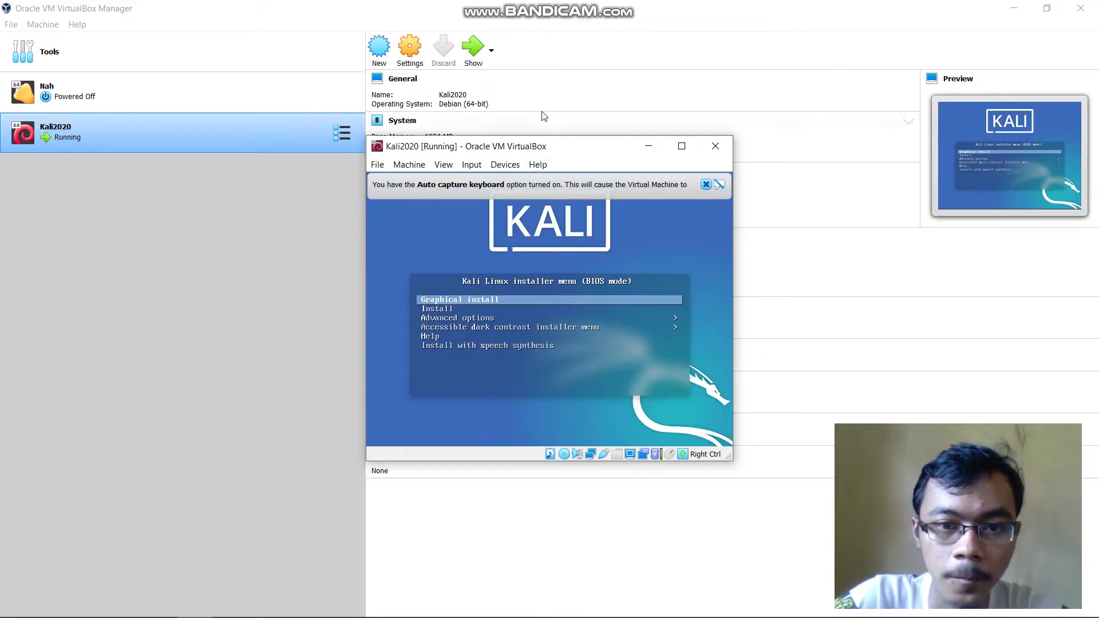
Maximize the Kali2020 window in Scaled Mode and dismiss the mouse capture notice
{"action": "left_click", "coordinate": [444, 166]}
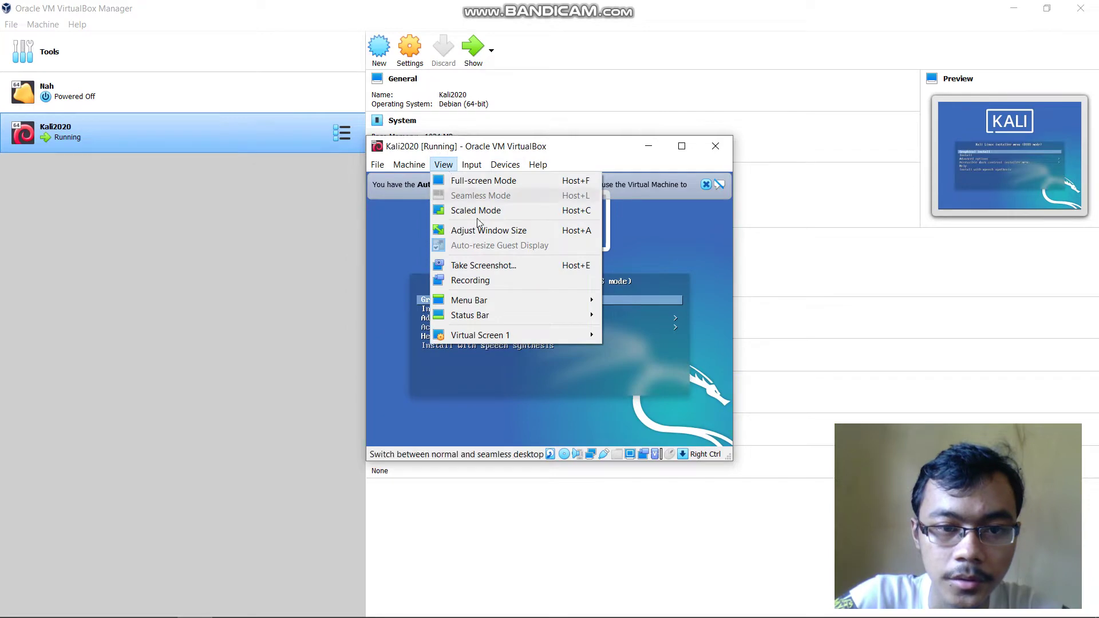
{"action": "left_click", "coordinate": [526, 230]}
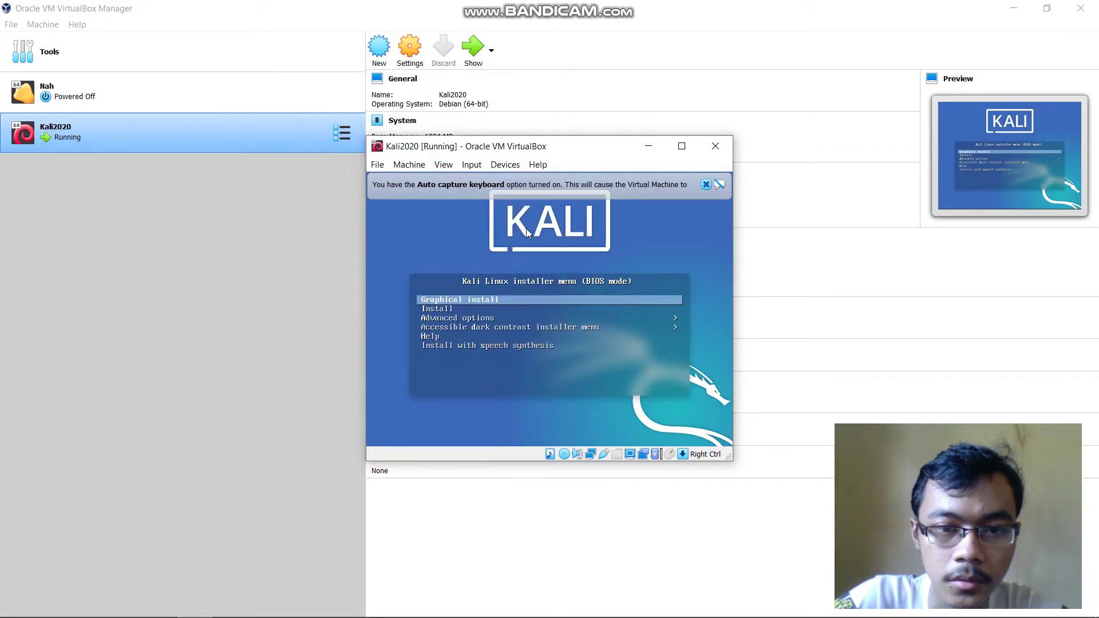
{"action": "left_click_drag", "start_coordinate": [564, 140], "coordinate": [537, 1]}
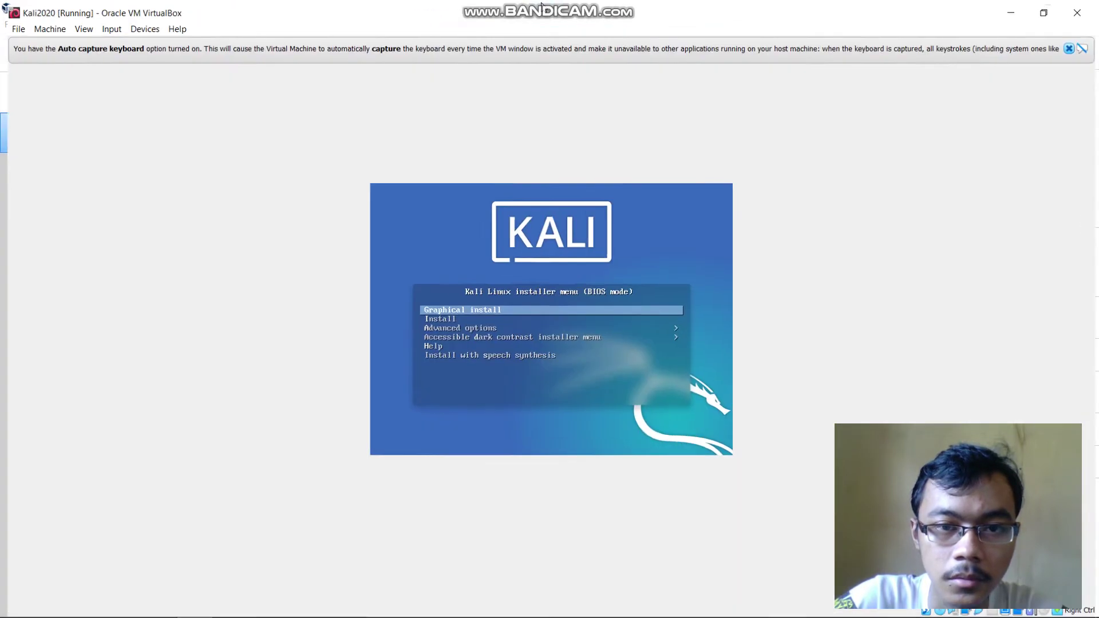
{"action": "left_click", "coordinate": [77, 24]}
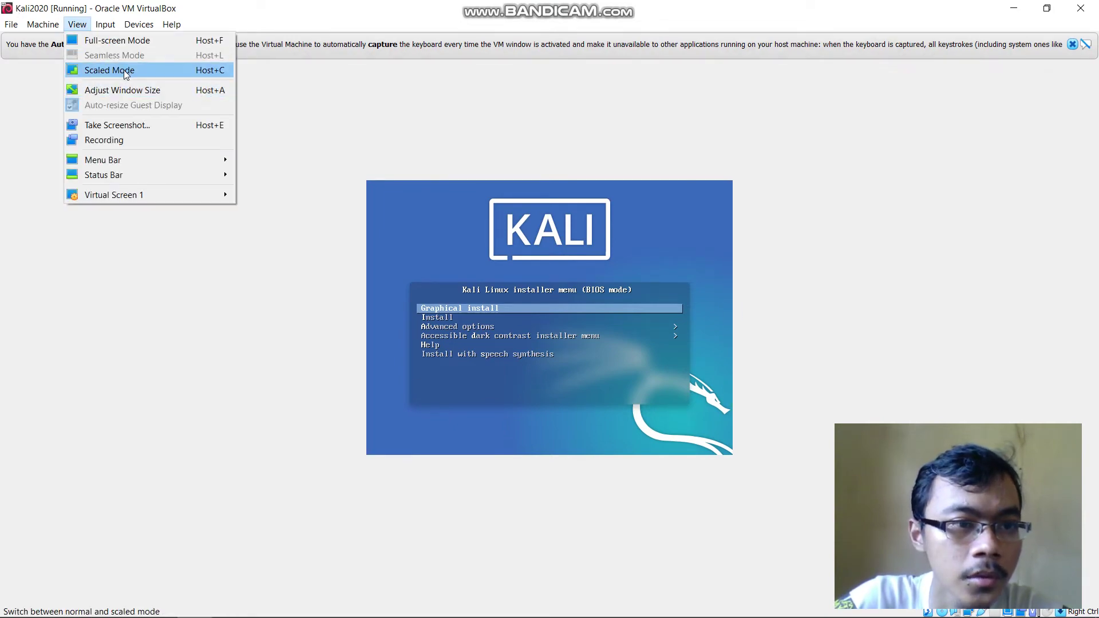
{"action": "left_click", "coordinate": [122, 70]}
{"action": "left_click", "coordinate": [513, 372]}
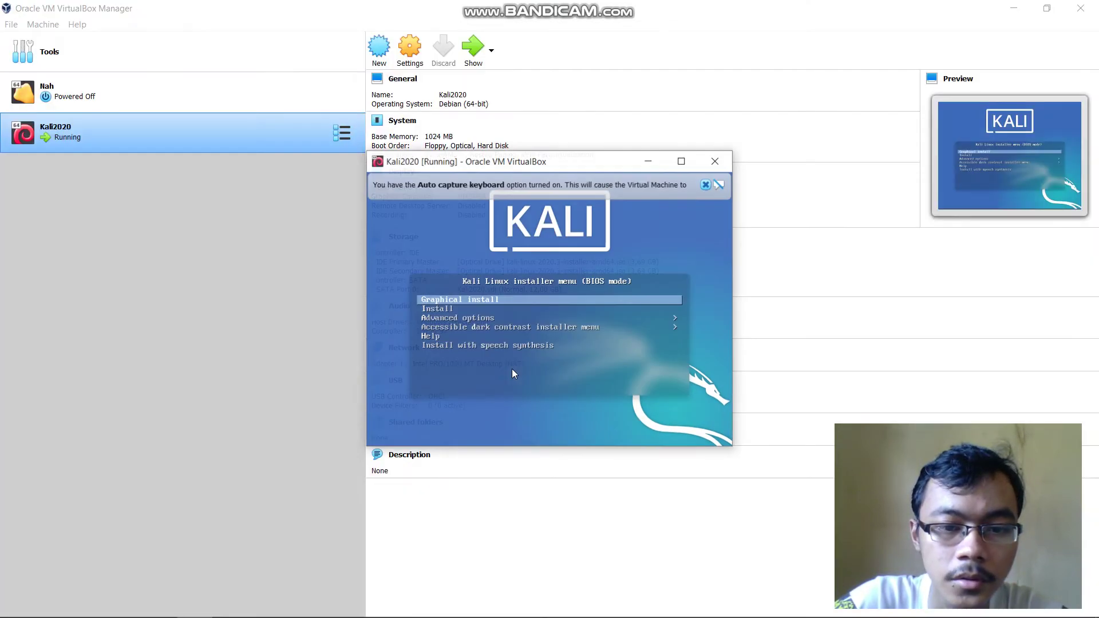
{"action": "double_click", "coordinate": [569, 161]}
{"action": "left_click", "coordinate": [510, 306]}
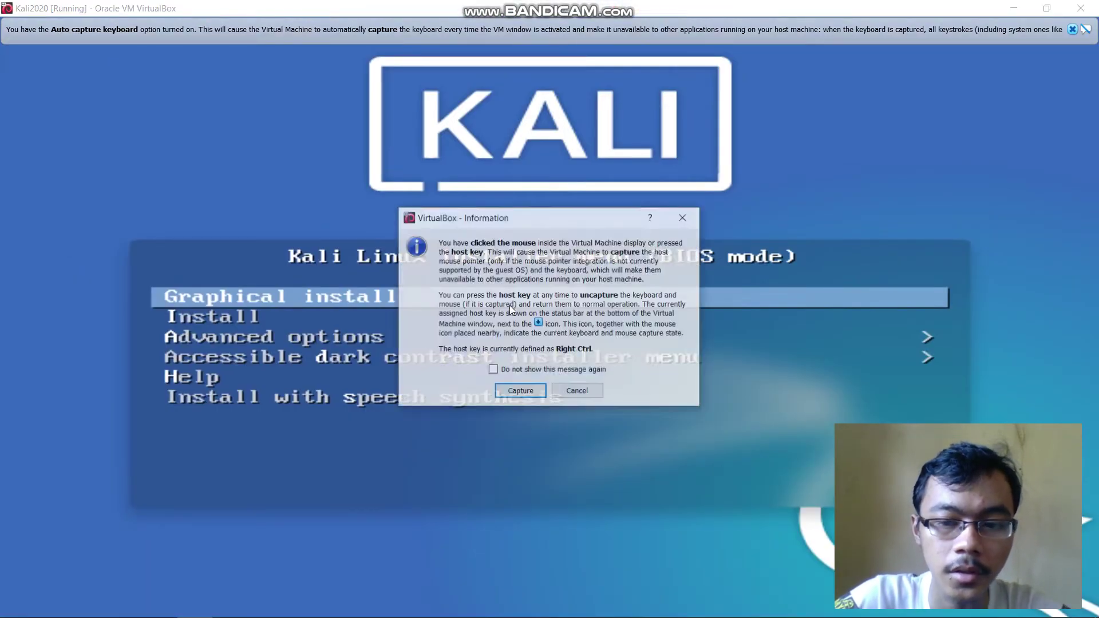
{"action": "left_click", "coordinate": [571, 392]}
Highlight the text-mode Install entry in the Kali boot menu and launch it
{"action": "key", "text": "Down"}
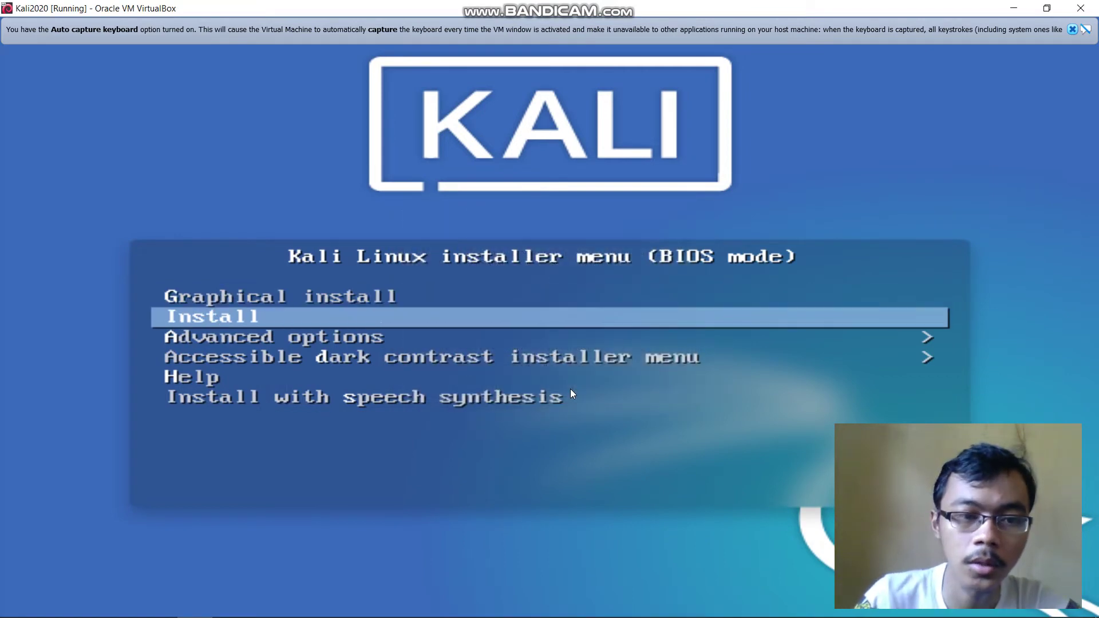
{"action": "key", "text": "Up"}
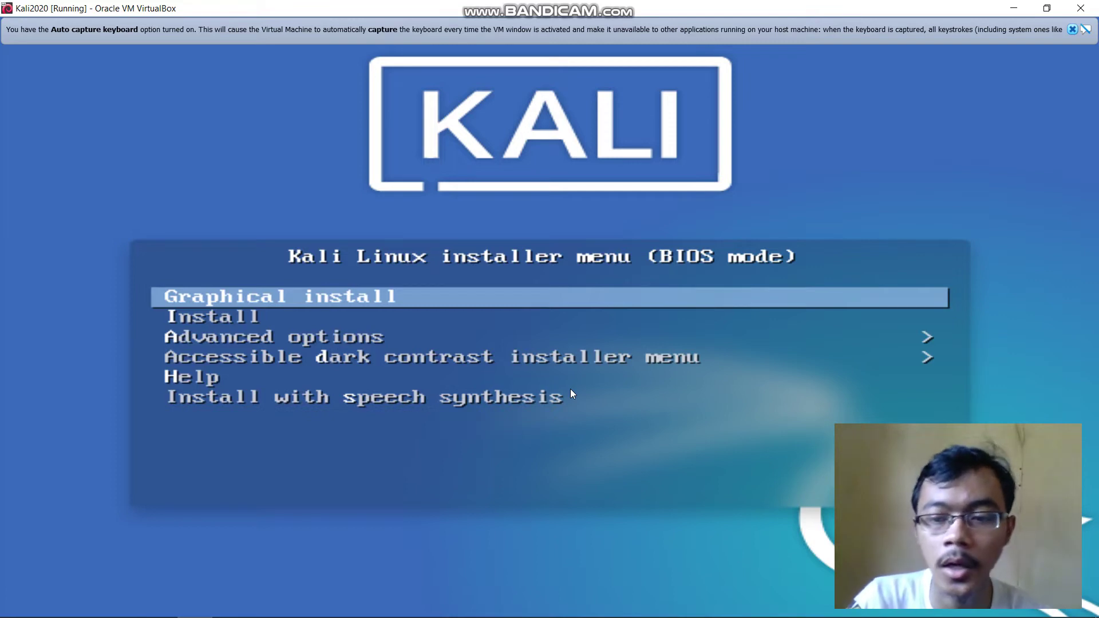
{"action": "key", "text": "Down"}
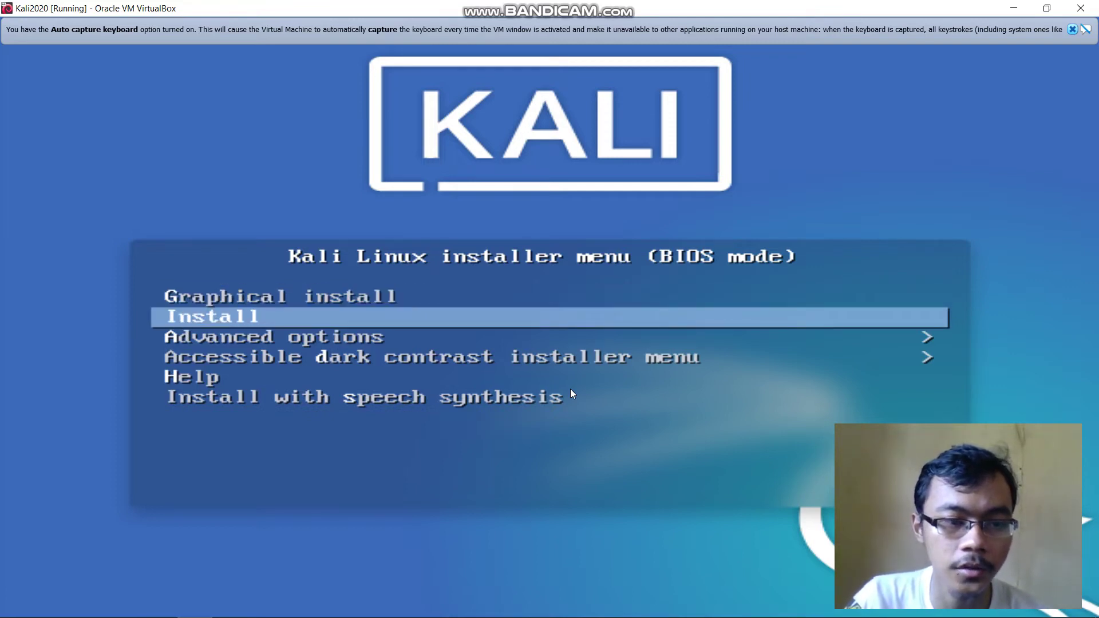
{"action": "key", "text": "Up"}
{"action": "key", "text": "Down"}
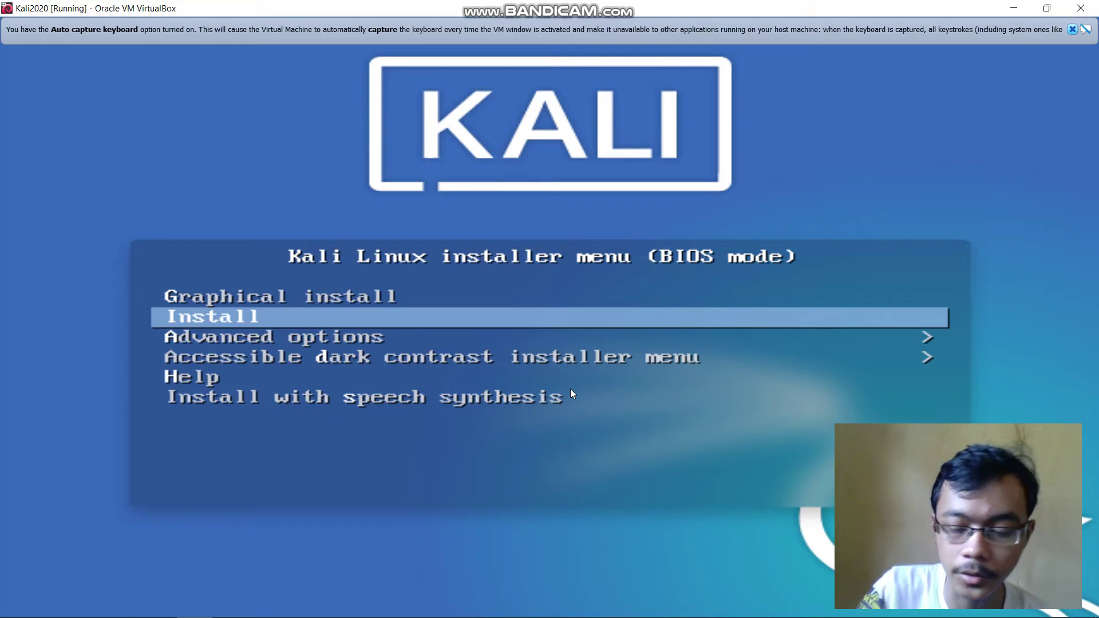
{"action": "key", "text": "Up"}
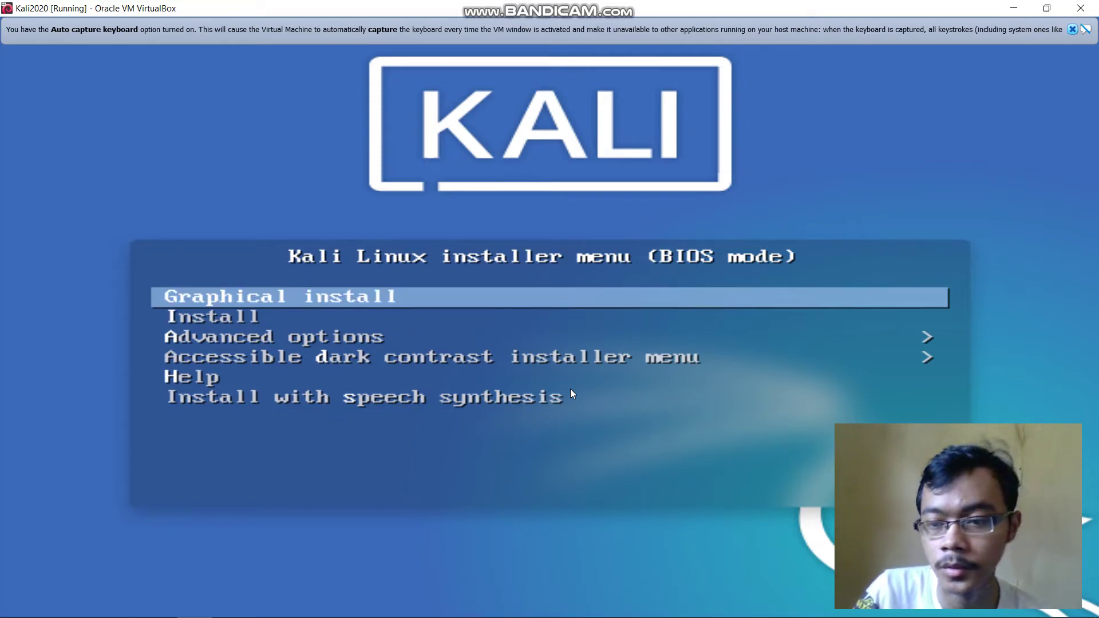
{"action": "key", "text": "Down"}
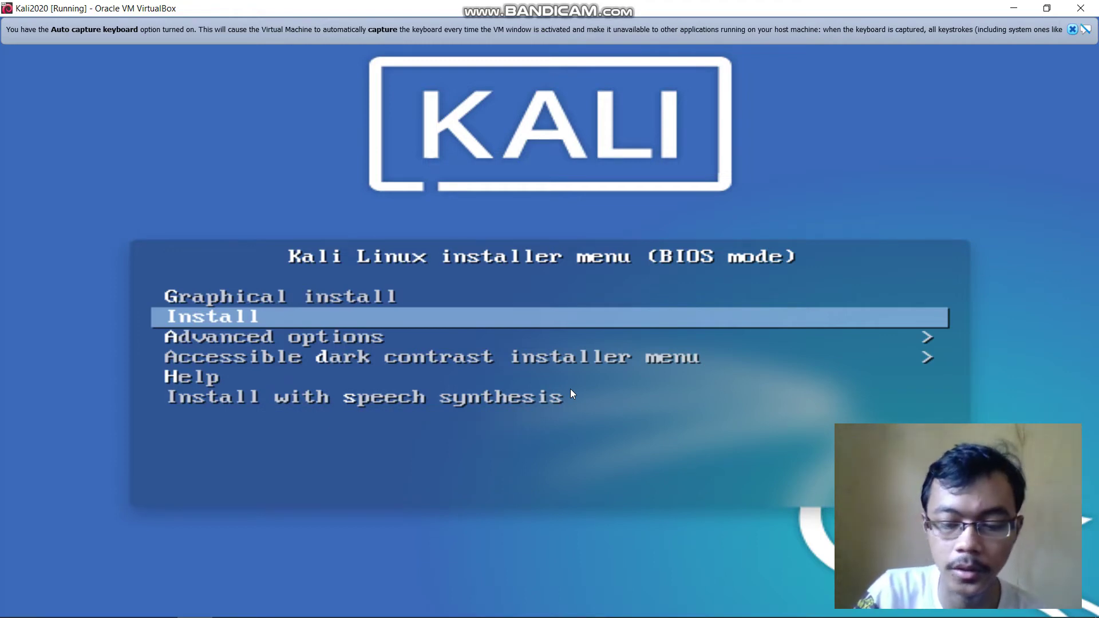
{"action": "key", "text": "Return"}
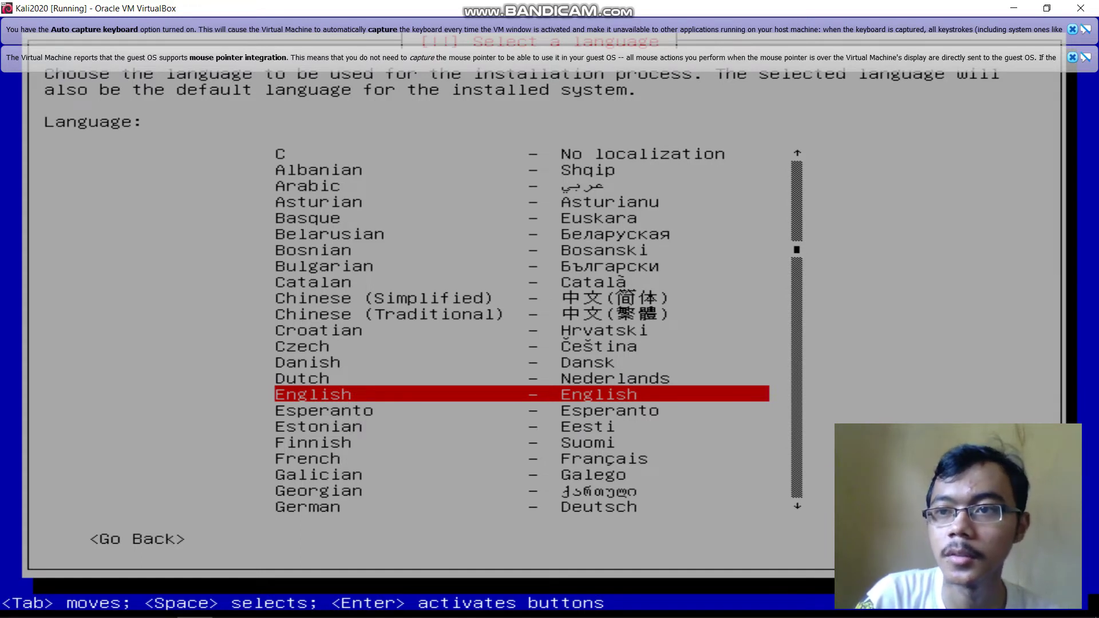
Close the keyboard and mouse capture banners and confirm English as the installer language
{"action": "left_click", "coordinate": [1073, 30]}
{"action": "left_click", "coordinate": [1073, 30]}
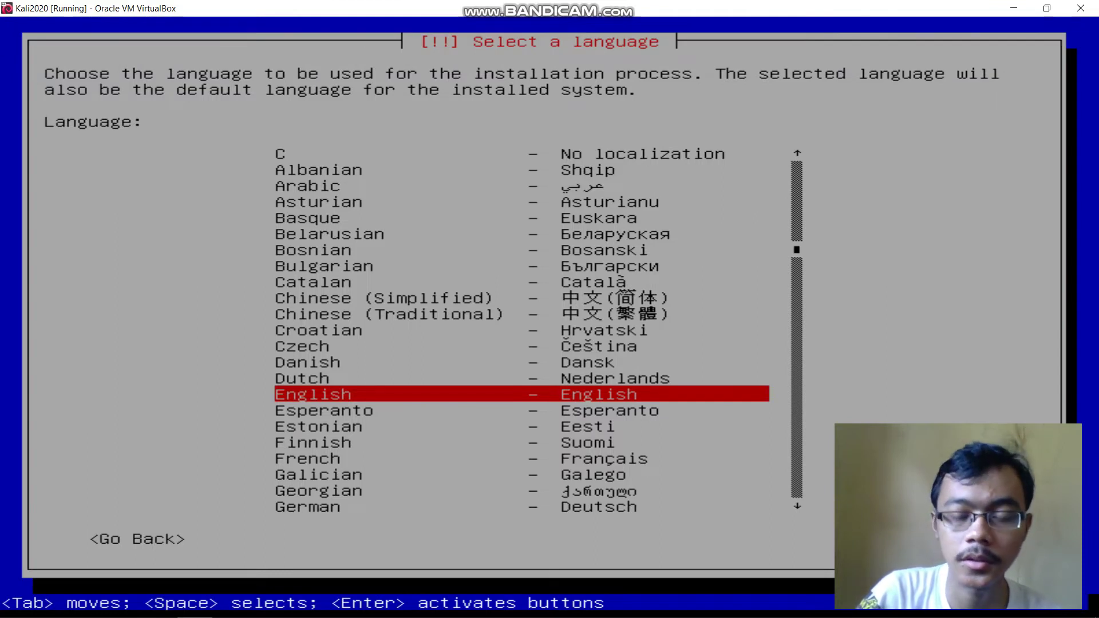
{"action": "key", "text": "Down"}
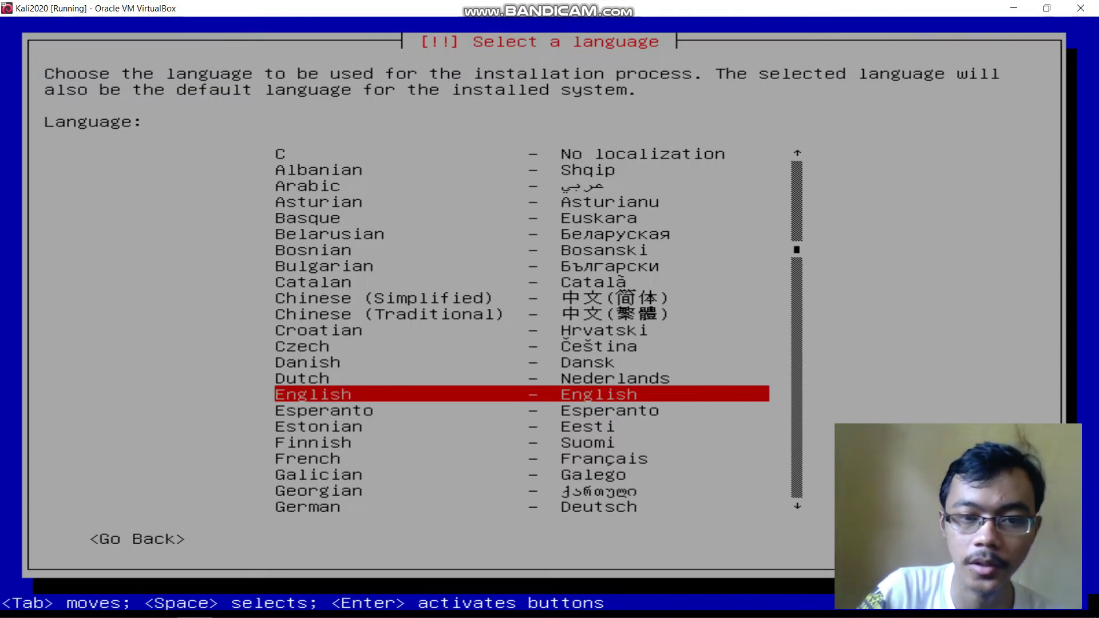
{"action": "key", "text": "Return"}
{"action": "key", "text": "Down"}
{"action": "key", "text": "Down"}
{"action": "key", "text": "Down"}
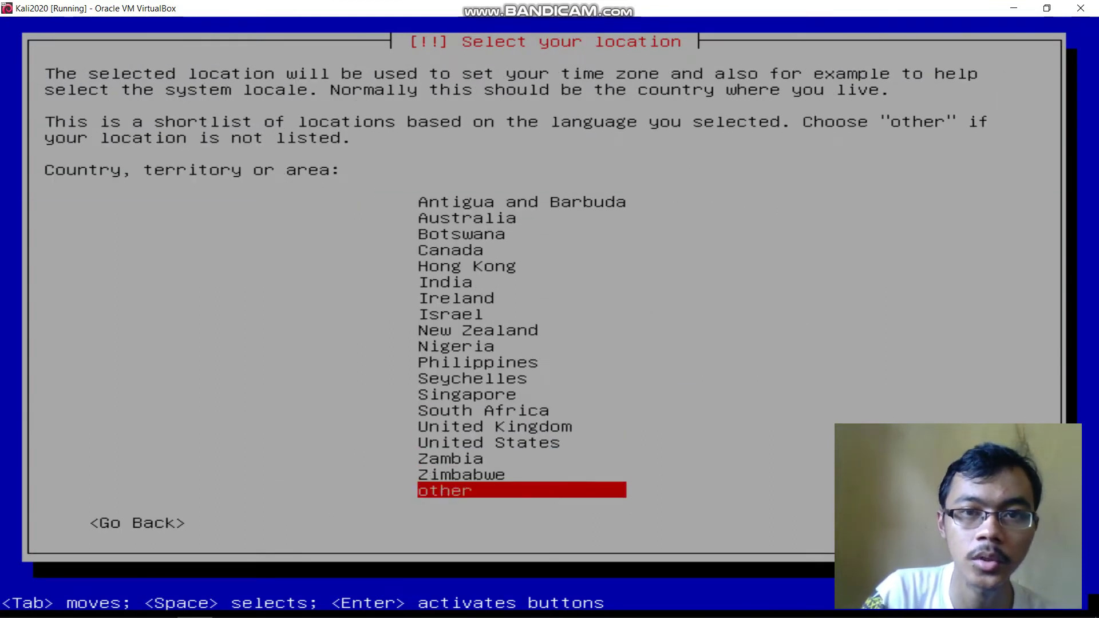
Choose Indonesia under other > Asia as the location and keep the United States en_US.UTF-8 locale
{"action": "key", "text": "Return"}
{"action": "key", "text": "Up"}
{"action": "key", "text": "Up"}
{"action": "key", "text": "Up"}
{"action": "key", "text": "Up"}
{"action": "key", "text": "Up"}
{"action": "key", "text": "Up"}
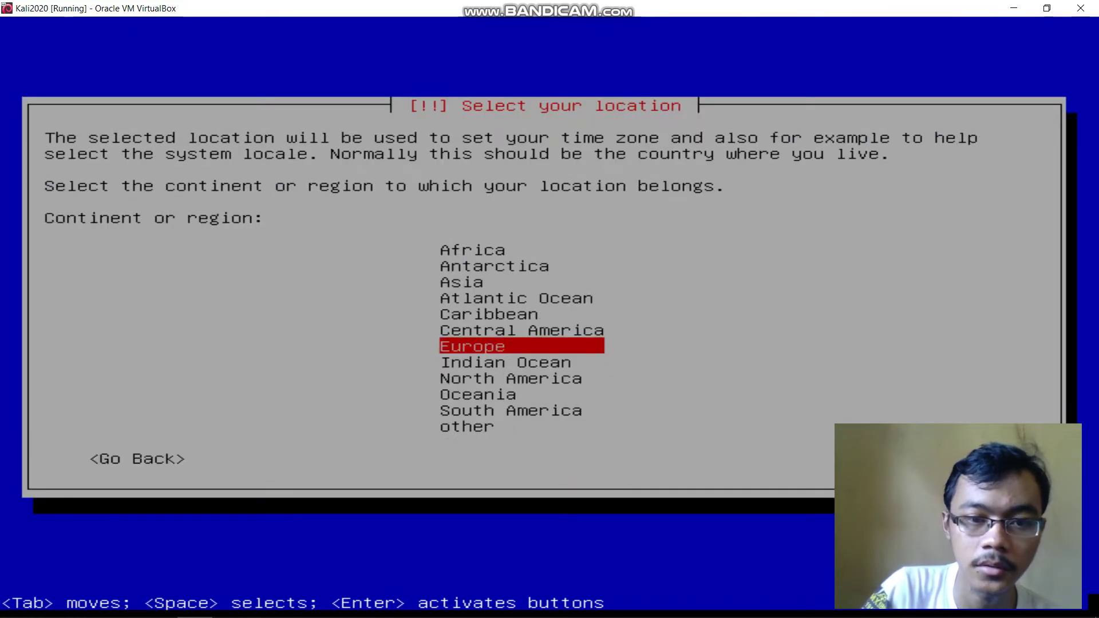
{"action": "key", "text": "Return"}
{"action": "key", "text": "Down"}
{"action": "key", "text": "Down"}
{"action": "key", "text": "Down"}
{"action": "key", "text": "Down"}
{"action": "key", "text": "Down"}
{"action": "key", "text": "Down"}
{"action": "key", "text": "Down"}
{"action": "key", "text": "Down"}
{"action": "key", "text": "Down"}
{"action": "key", "text": "Down"}
{"action": "key", "text": "Down"}
{"action": "key", "text": "Down"}
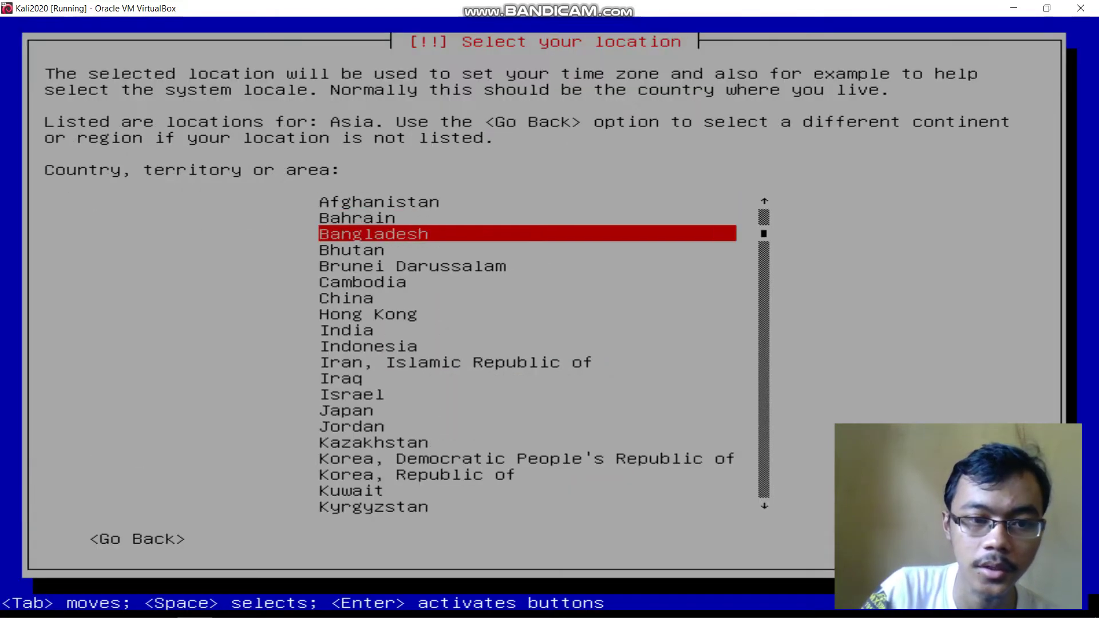
{"action": "key", "text": "Up"}
{"action": "key", "text": "Up"}
{"action": "key", "text": "Up"}
{"action": "key", "text": "Return"}
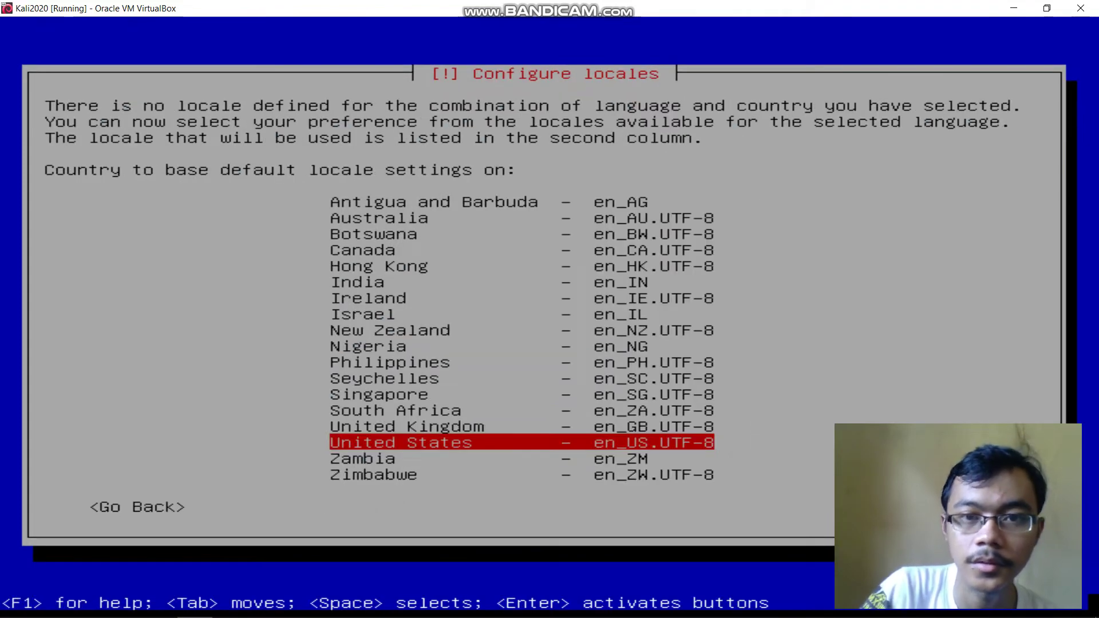
{"action": "key", "text": "Return"}
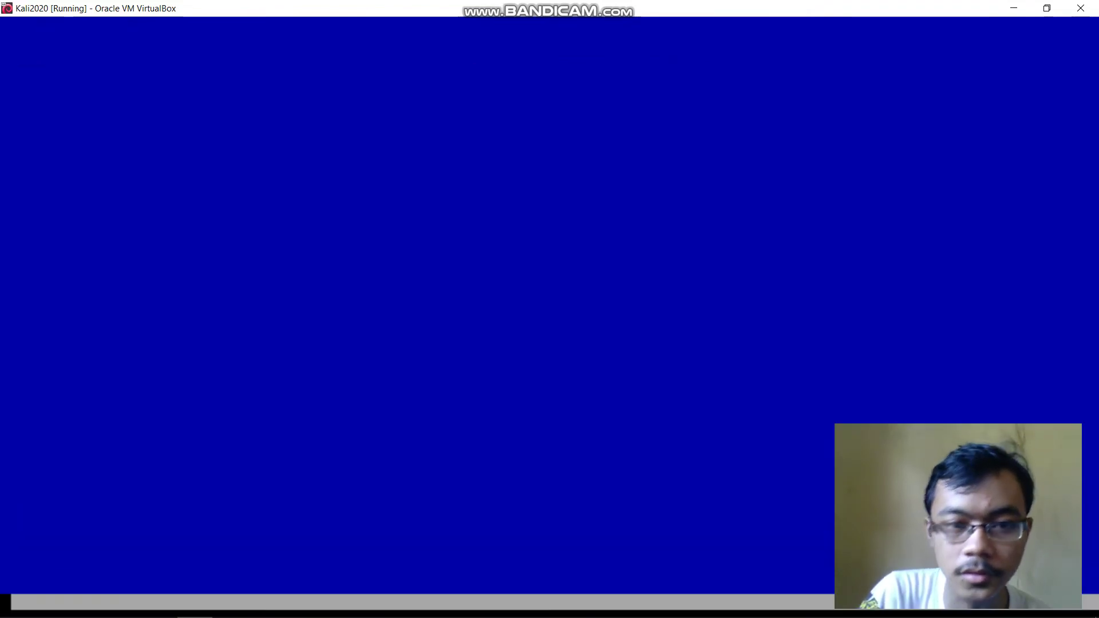
Accept the default keyboard layout and let hardware and network detection finish
{"action": "key", "text": "Return"}
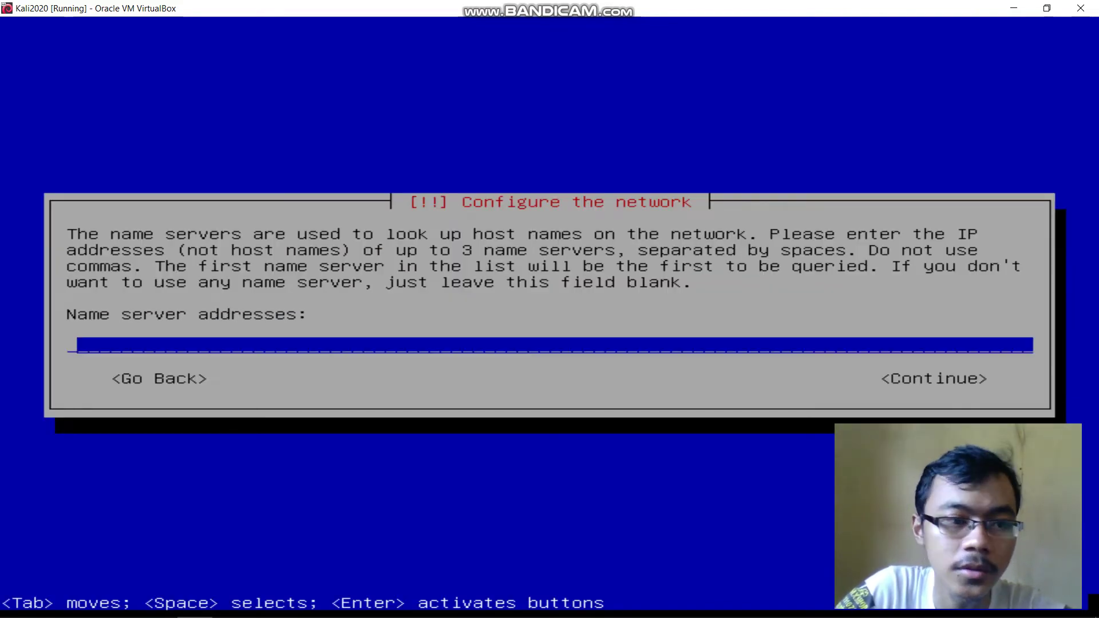
Skip the name servers, set the hostname to kali2020, and leave the domain name empty
{"action": "key", "text": "Tab"}
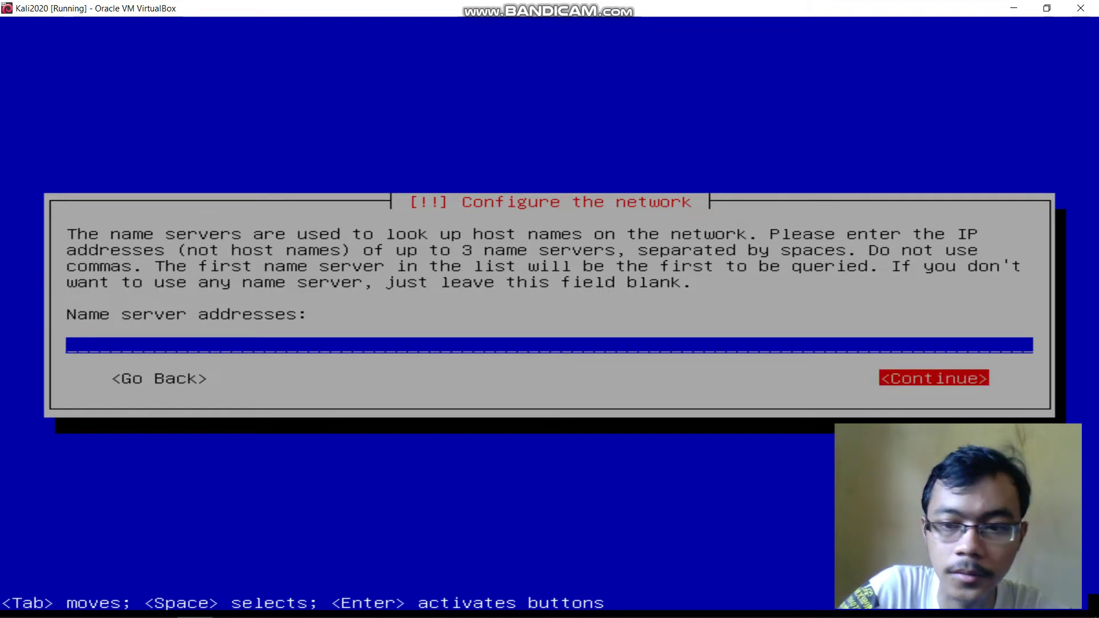
{"action": "key", "text": "Return"}
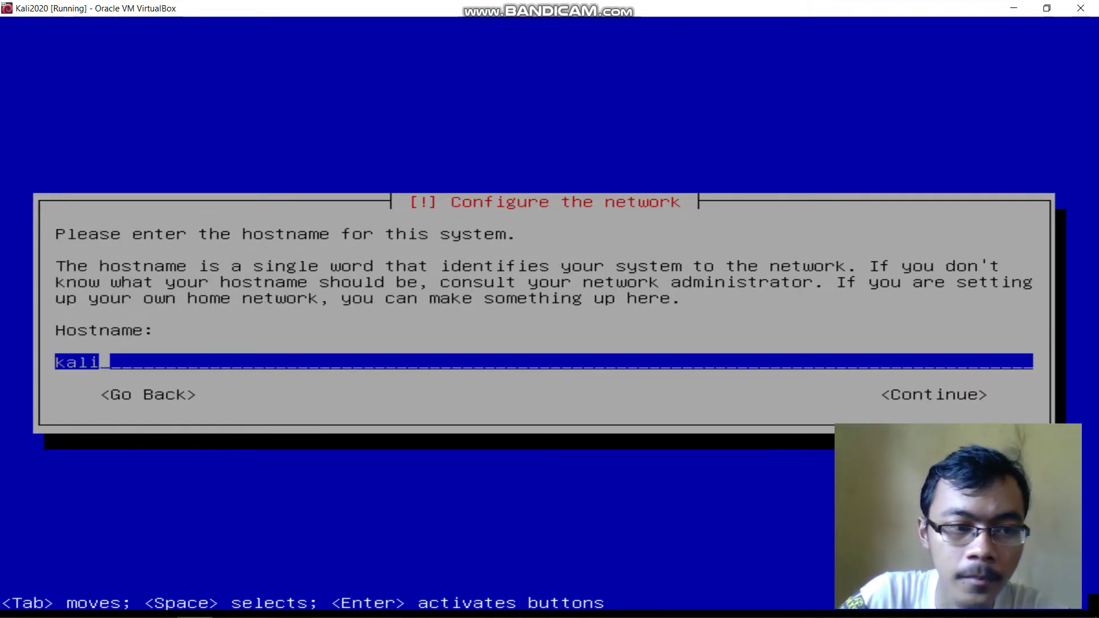
{"action": "key", "text": "BackSpace"}
{"action": "key", "text": "BackSpace"}
{"action": "key", "text": "BackSpace"}
{"action": "key", "text": "BackSpace"}
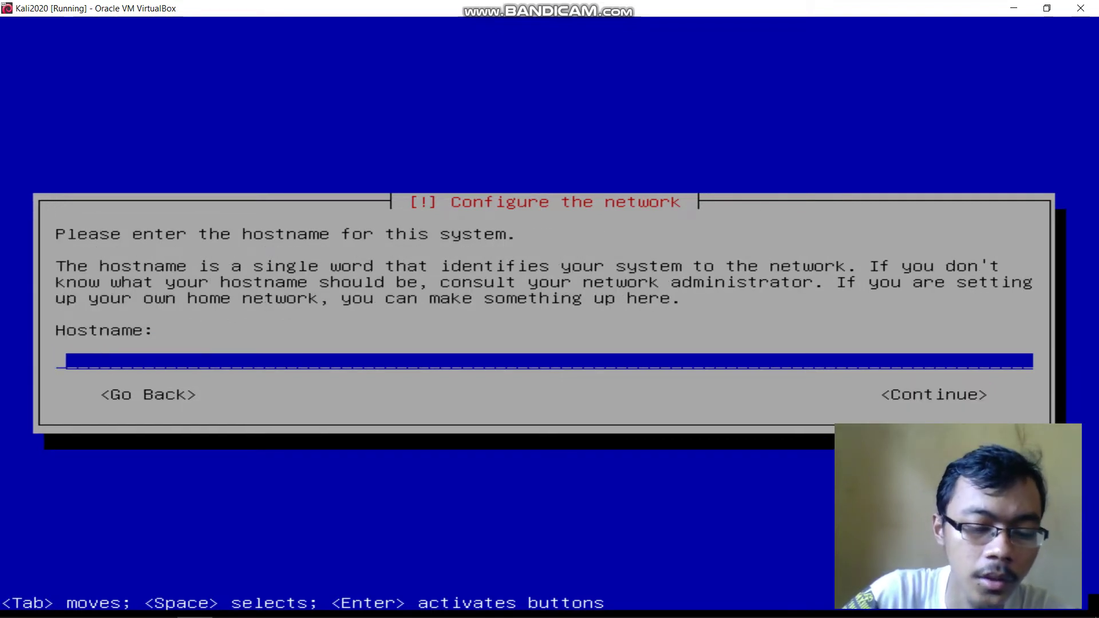
{"action": "type", "text": "kalo"}
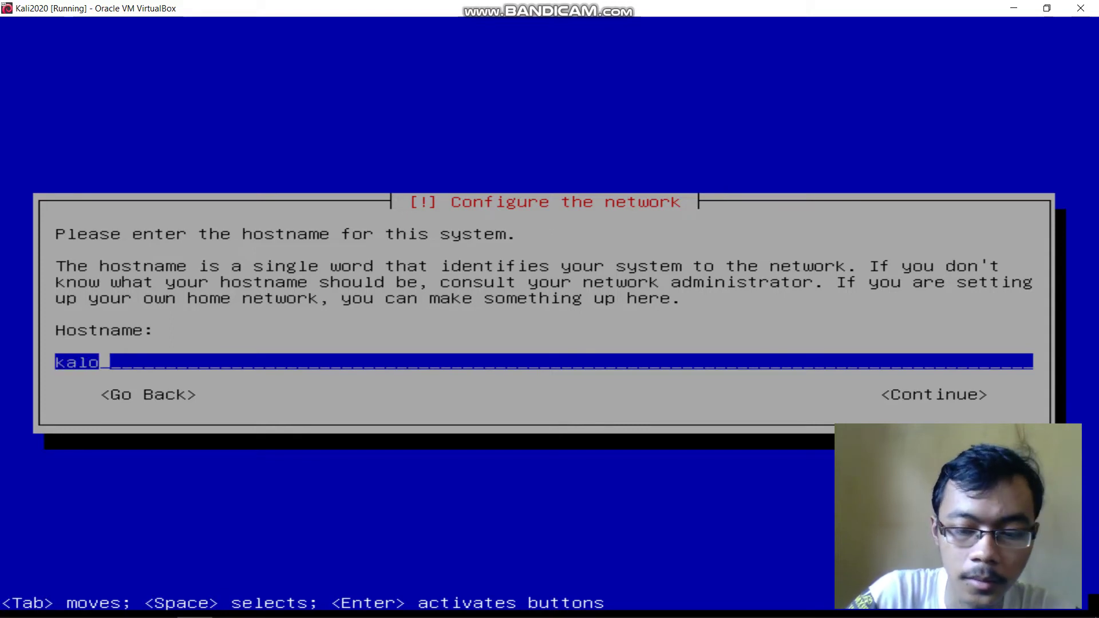
{"action": "key", "text": "BackSpace"}
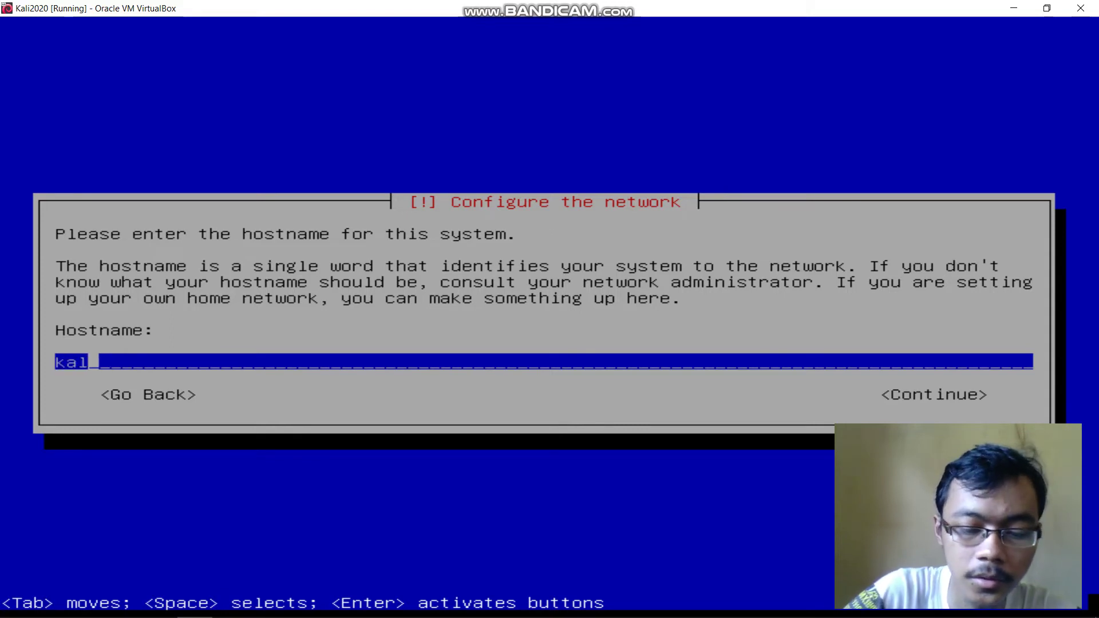
{"action": "type", "text": "i2020"}
{"action": "key", "text": "Tab"}
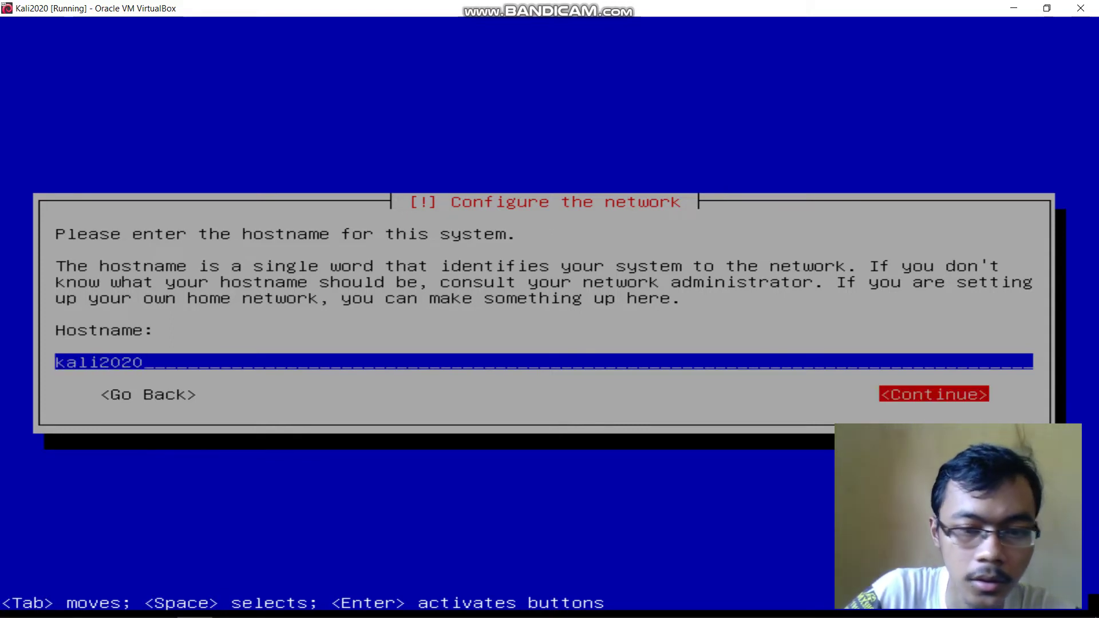
{"action": "key", "text": "Return"}
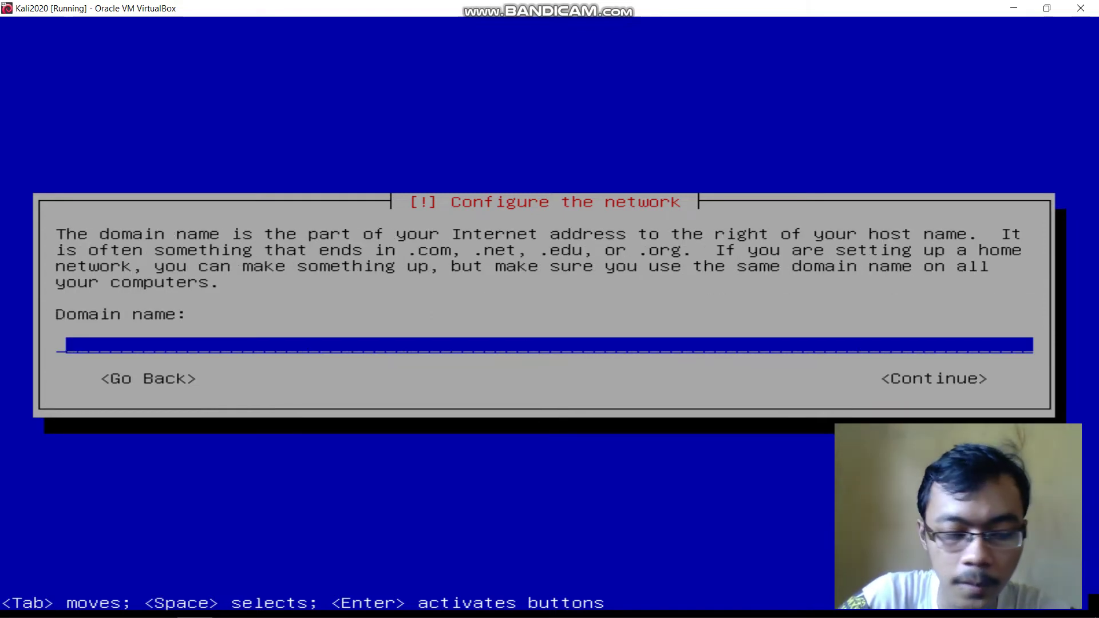
{"action": "key", "text": "Tab"}
{"action": "key", "text": "Return"}
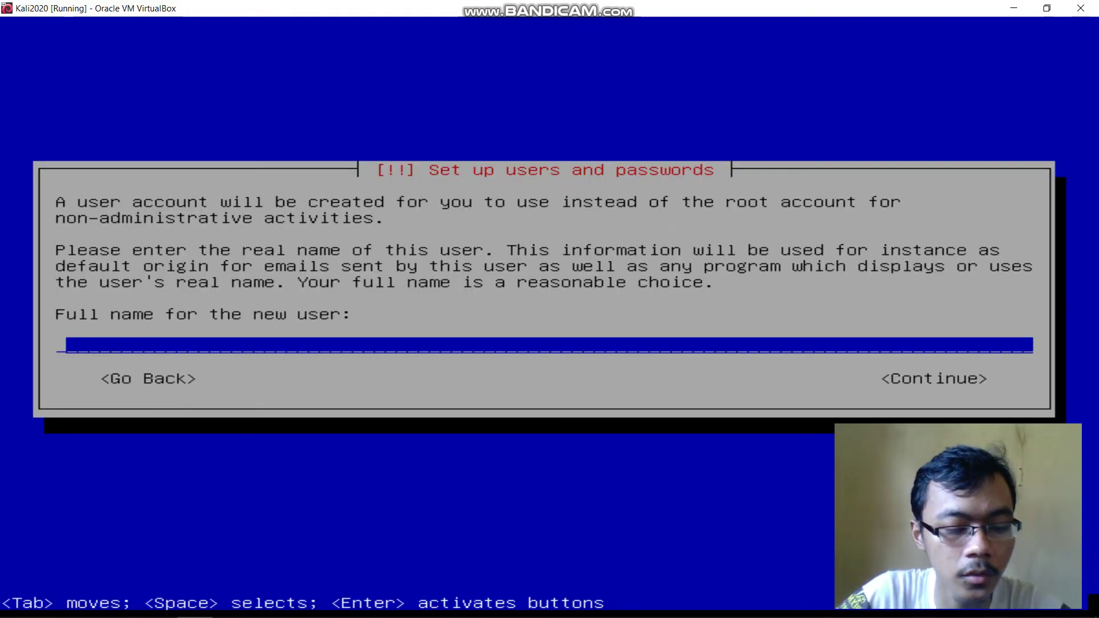
Enter the new user's full name, then replace the suggested username with the chosen account name
{"action": "type", "text": "Awal A"}
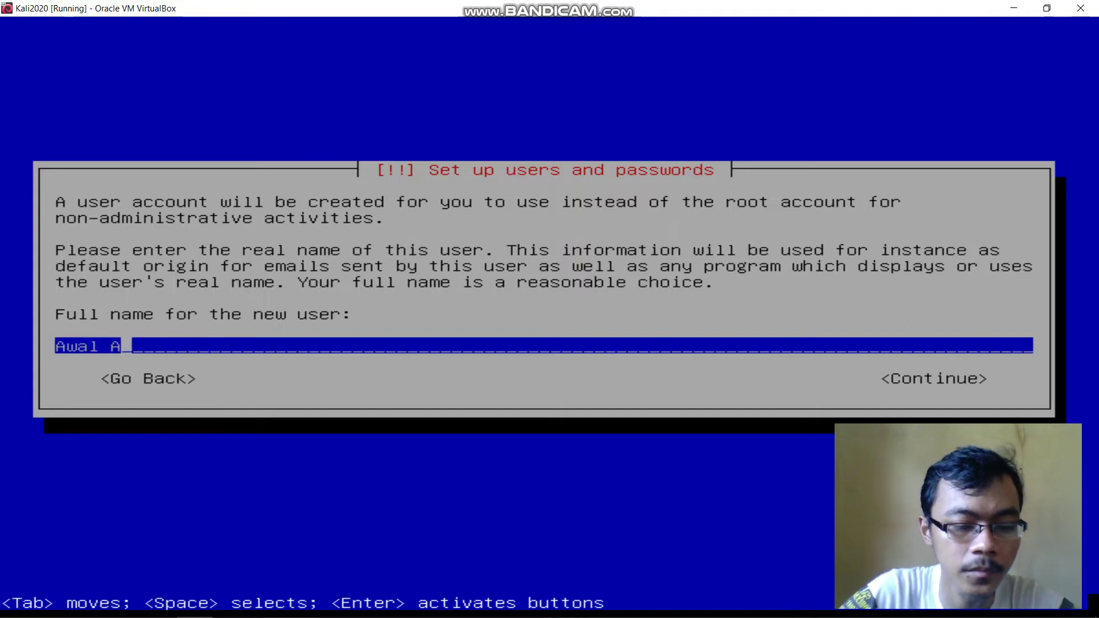
{"action": "type", "text": "riansyah"}
{"action": "key", "text": "Tab"}
{"action": "key", "text": "Return"}
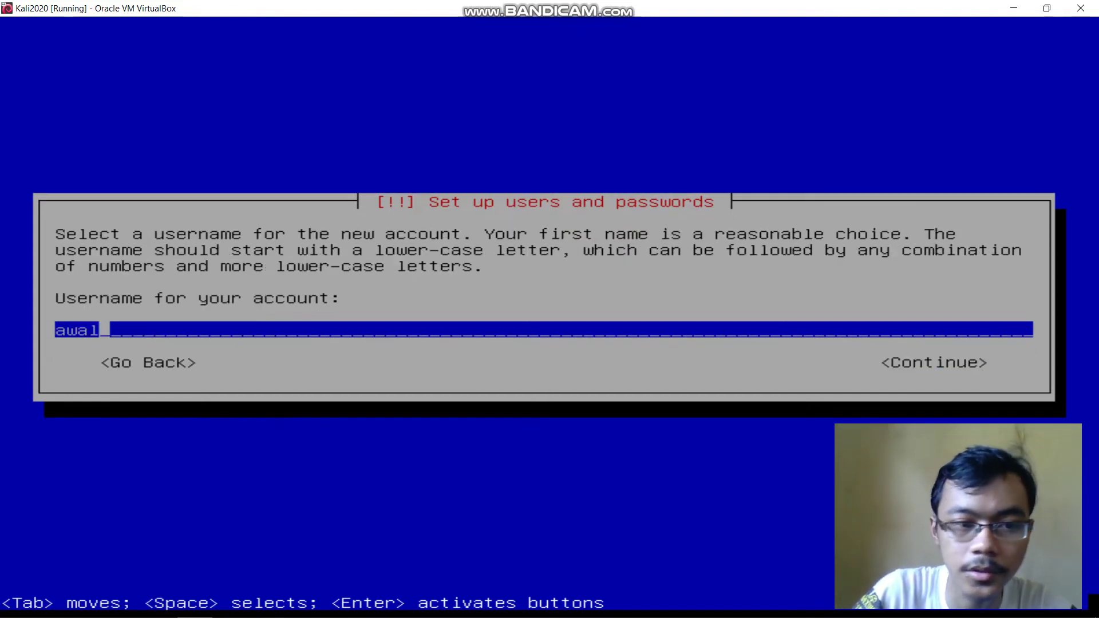
{"action": "key", "text": "BackSpace"}
{"action": "key", "text": "BackSpace"}
{"action": "key", "text": "BackSpace"}
{"action": "key", "text": "BackSpace"}
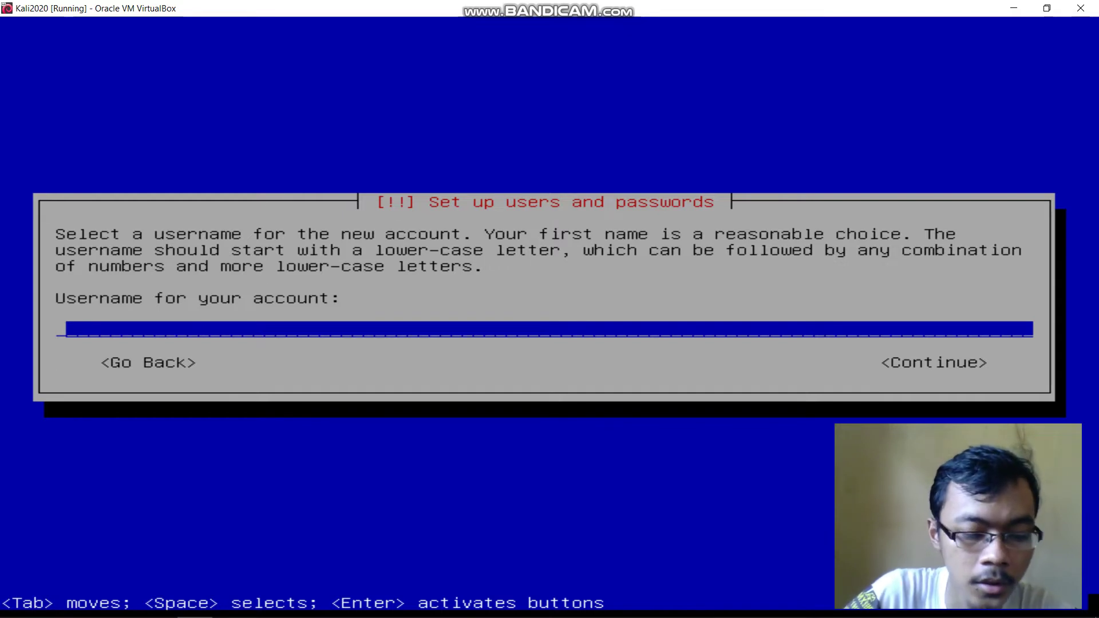
{"action": "type", "text": "awaru"}
{"action": "key", "text": "Tab"}
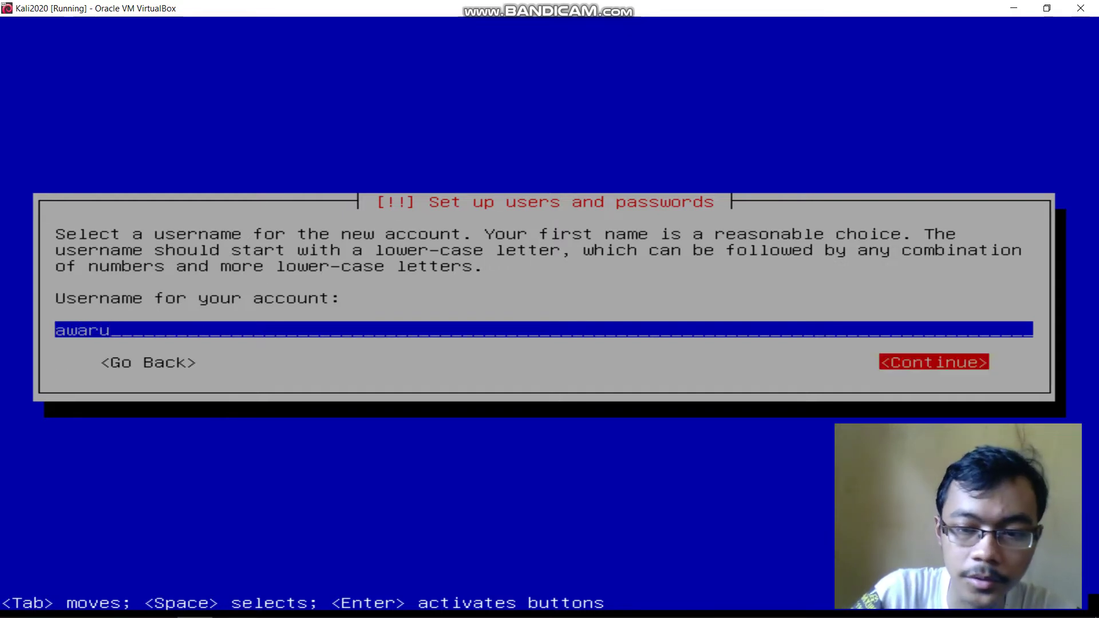
{"action": "key", "text": "Return"}
Set the account password with Show Password checked, then re-enter it to verify
{"action": "type", "text": "****"}
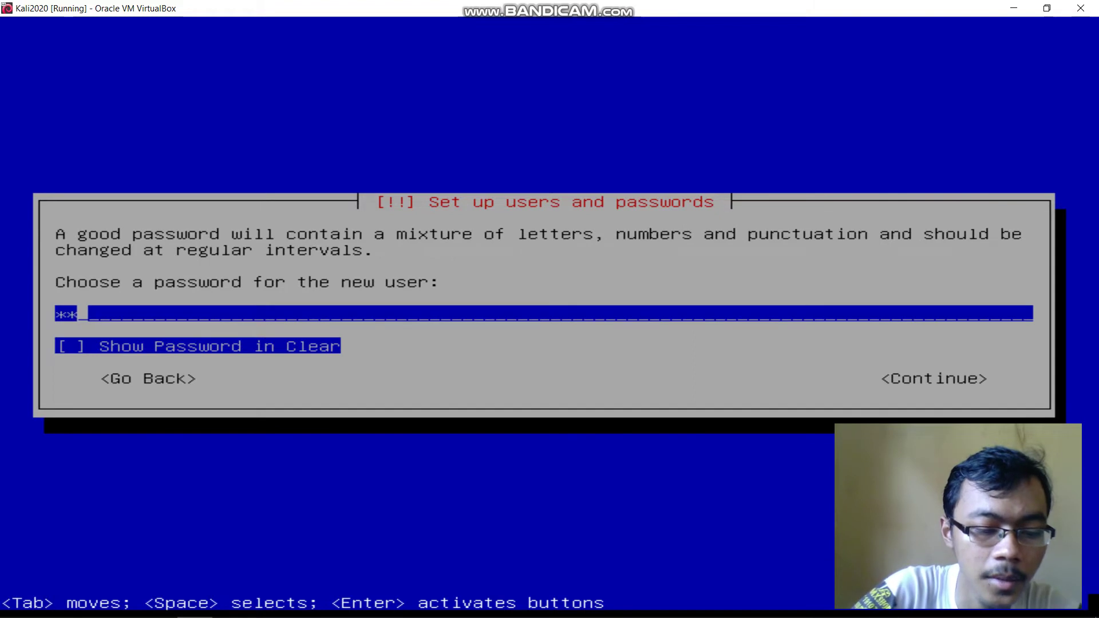
{"action": "type", "text": "***"}
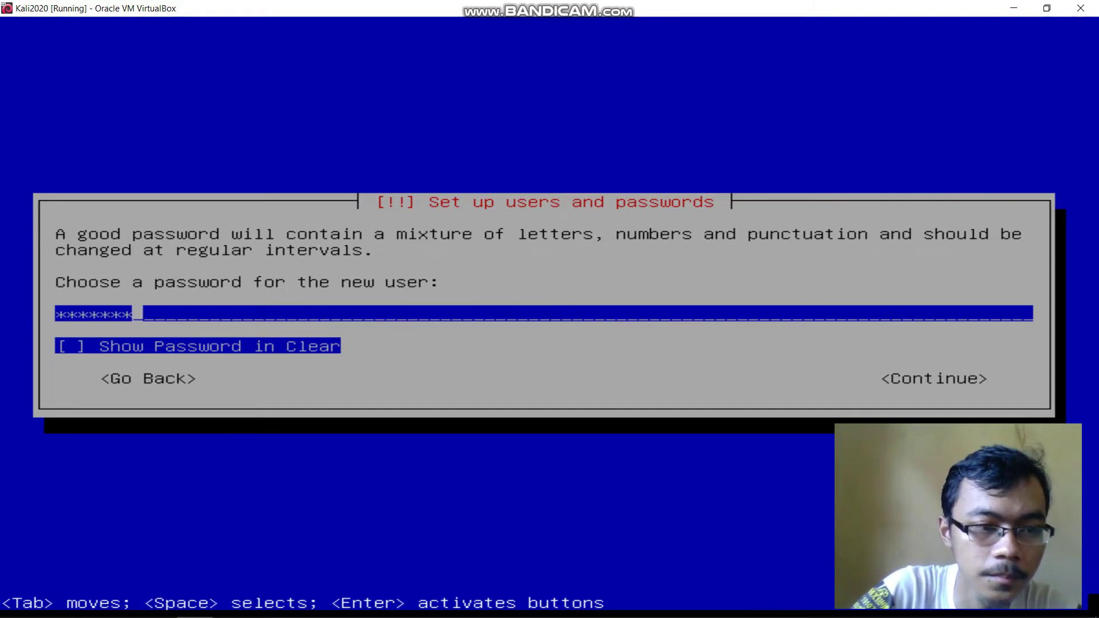
{"action": "key", "text": "Tab"}
{"action": "key", "text": "space"}
{"action": "key", "text": "space"}
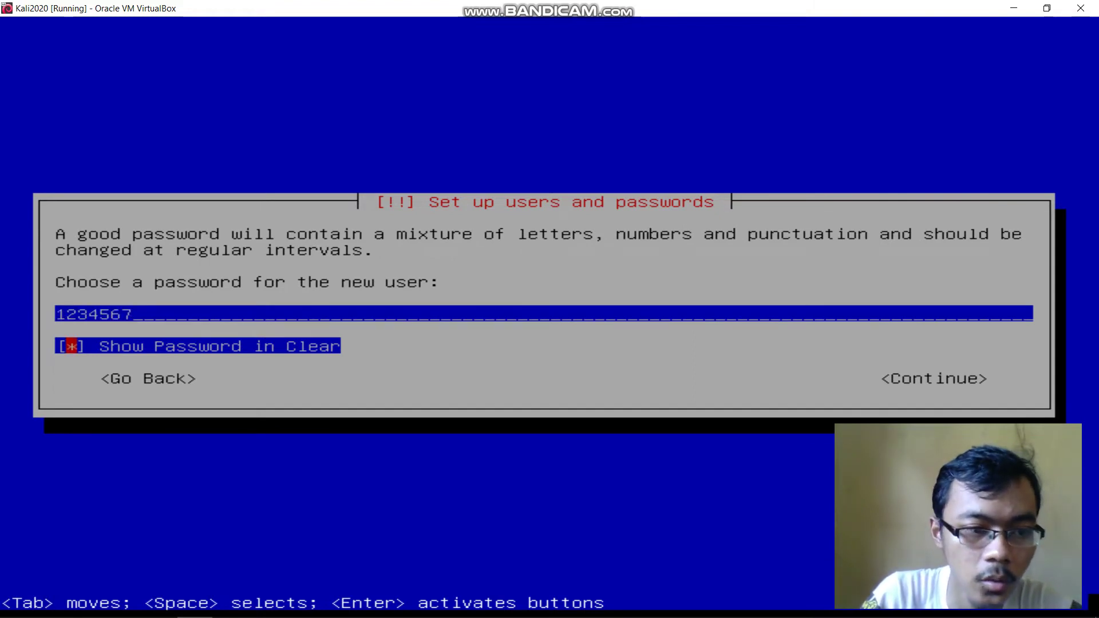
{"action": "key", "text": "Tab"}
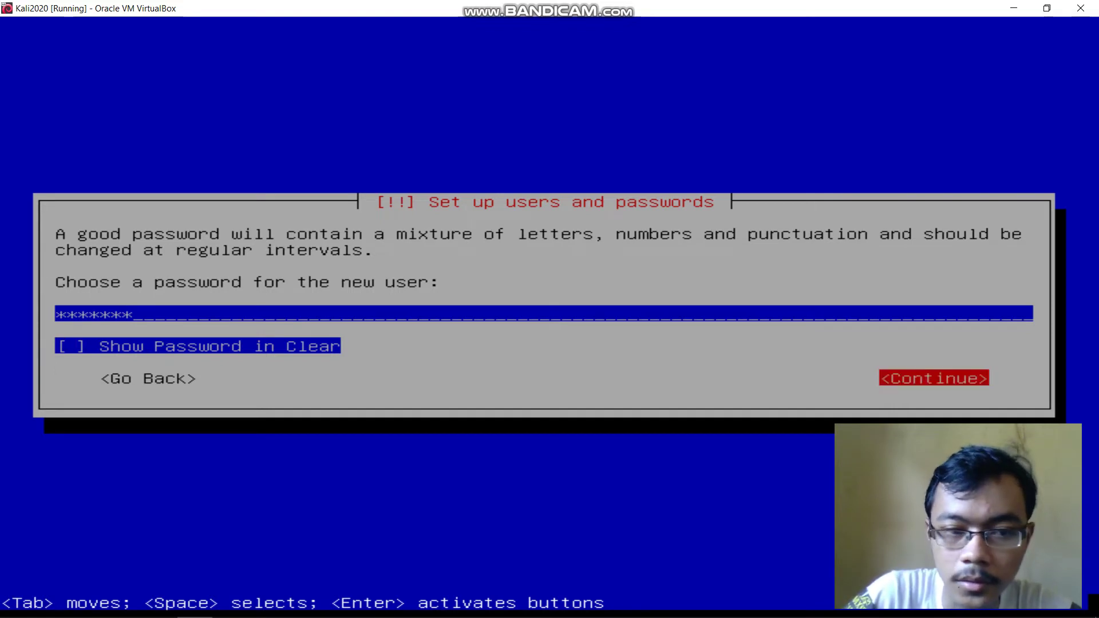
{"action": "key", "text": "Return"}
{"action": "type", "text": "123456"}
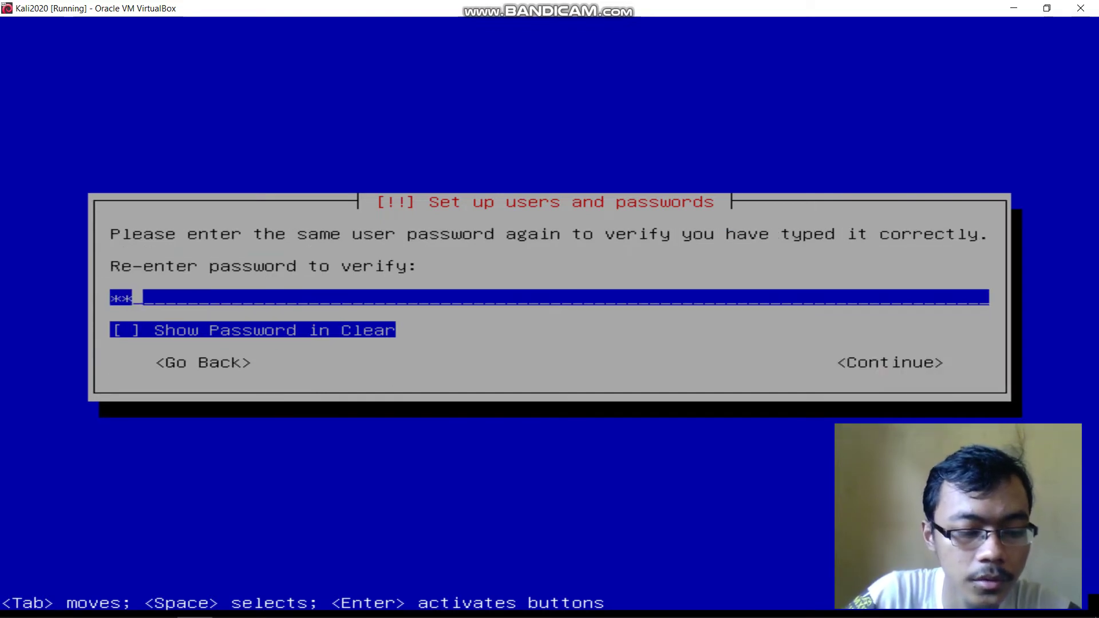
{"action": "type", "text": "7"}
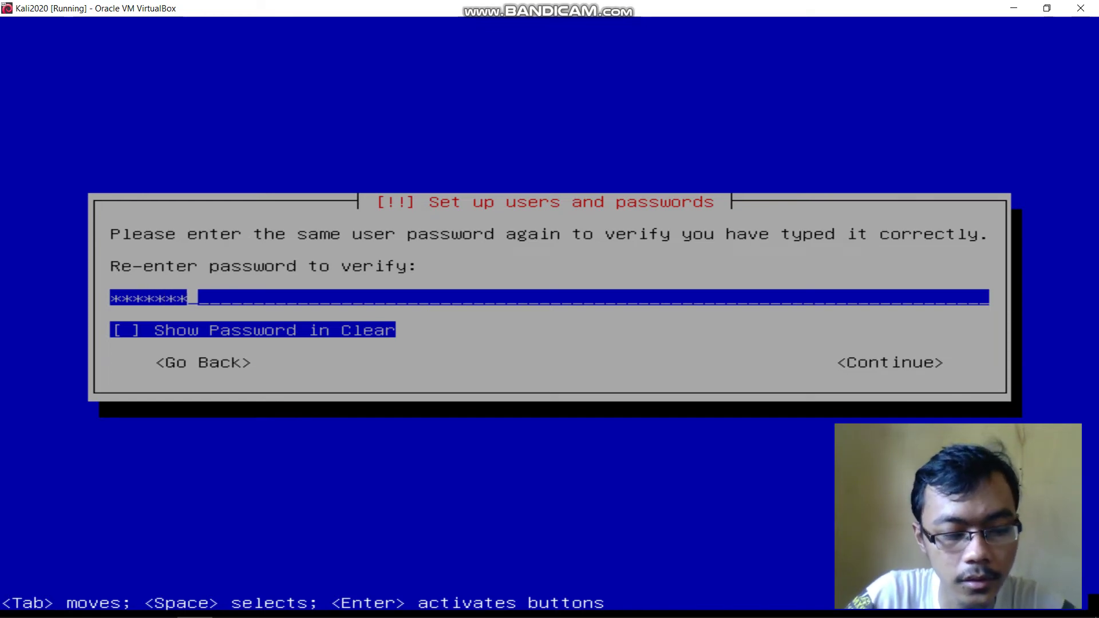
{"action": "key", "text": "Tab"}
{"action": "key", "text": "Tab"}
{"action": "key", "text": "Return"}
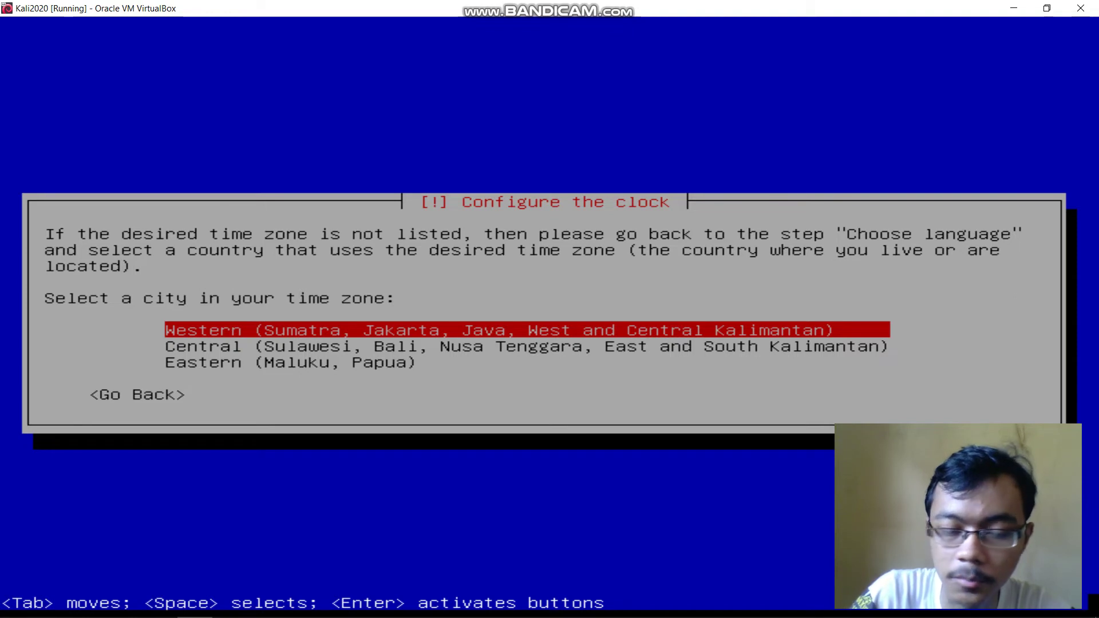
Accept Western as the Indonesian time zone in the clock setup
{"action": "key", "text": "Return"}
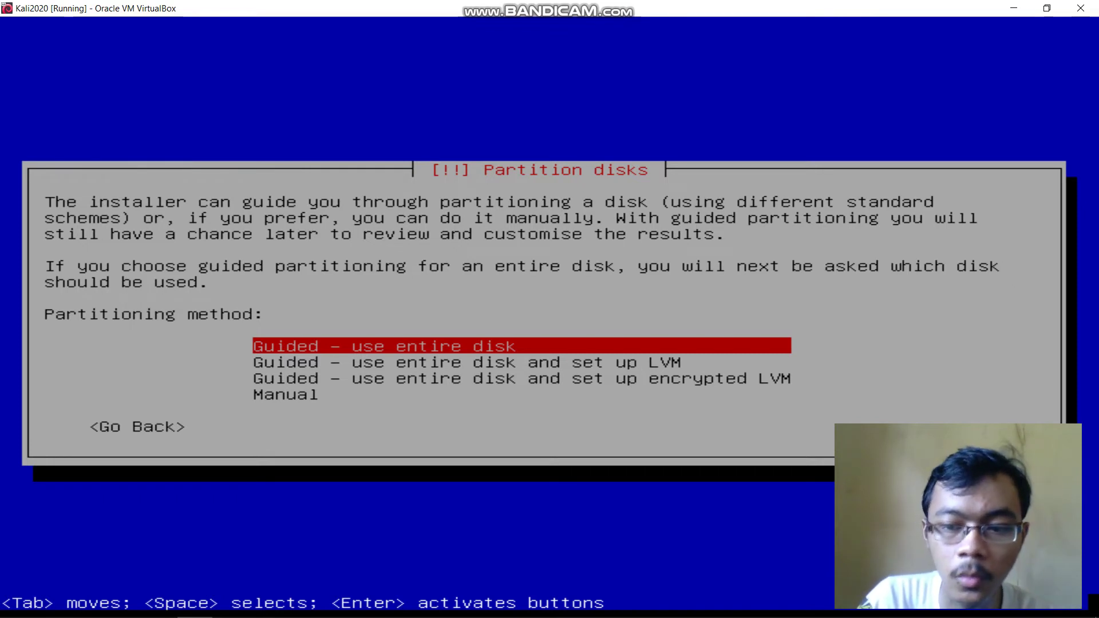
Choose guided partitioning of the entire 12.9 GB SCSI1 disk with all files in one partition
{"action": "key", "text": "Down"}
{"action": "key", "text": "Up"}
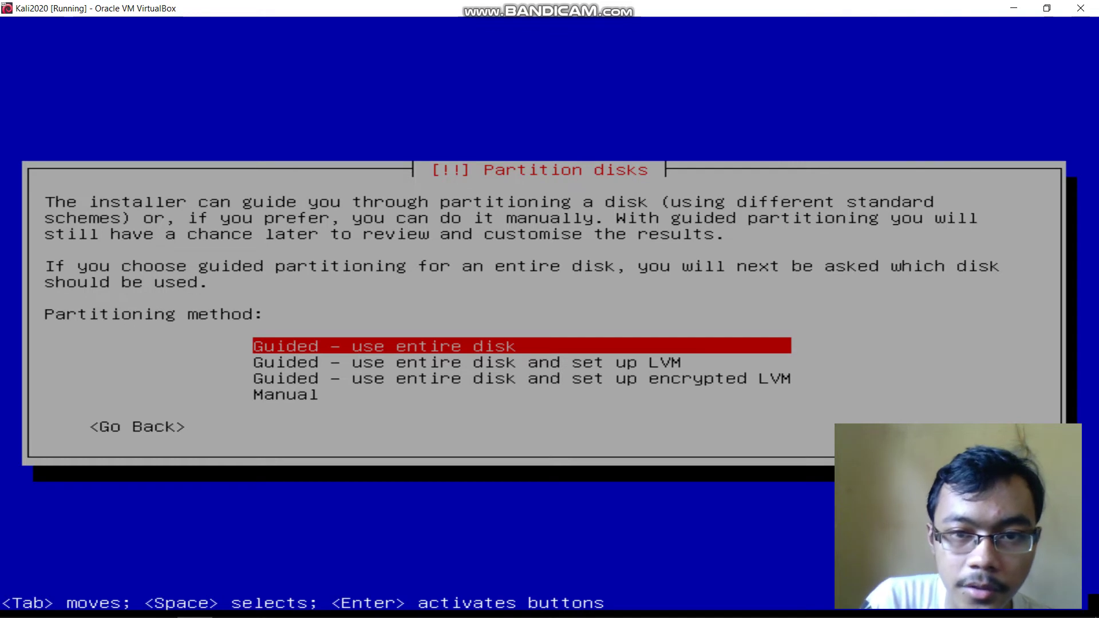
{"action": "key", "text": "Down"}
{"action": "key", "text": "Down"}
{"action": "key", "text": "Up"}
{"action": "key", "text": "Up"}
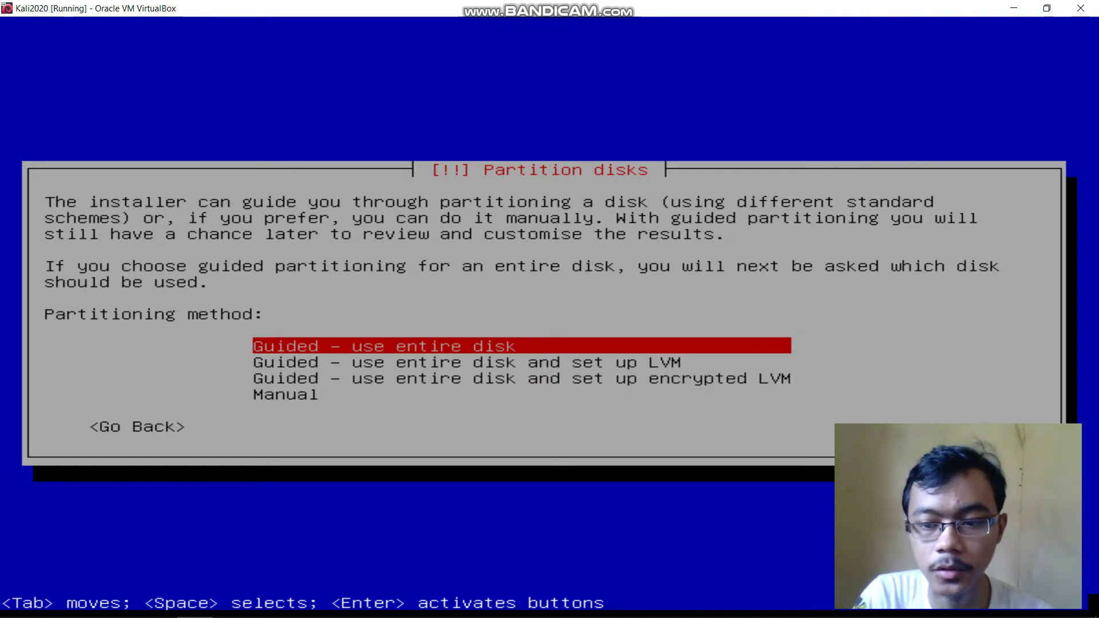
{"action": "key", "text": "Down"}
{"action": "key", "text": "Up"}
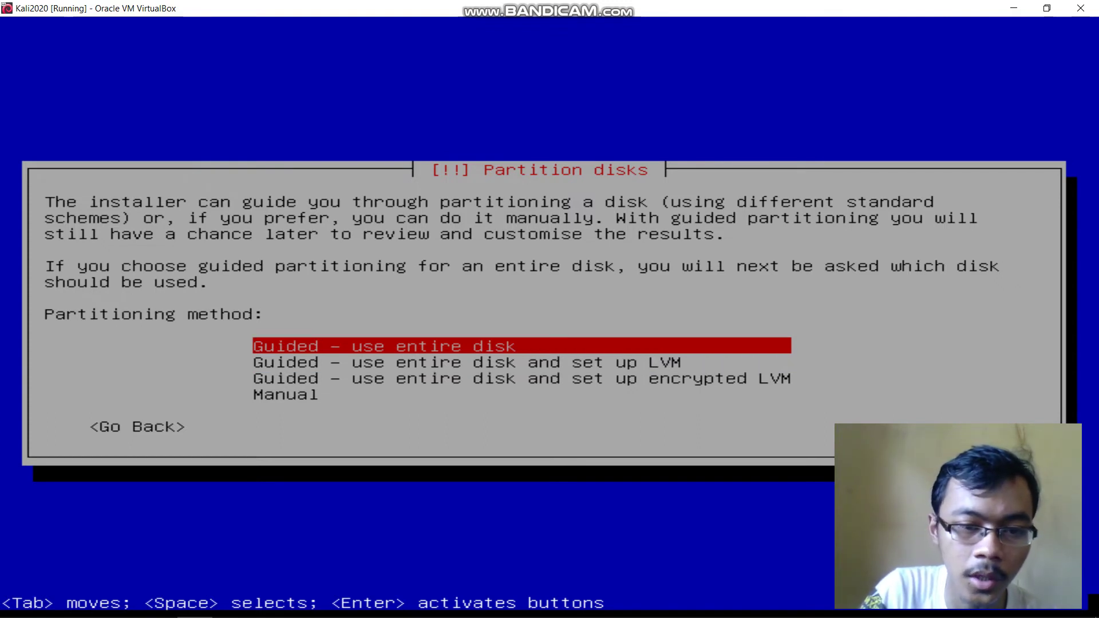
{"action": "key", "text": "Return"}
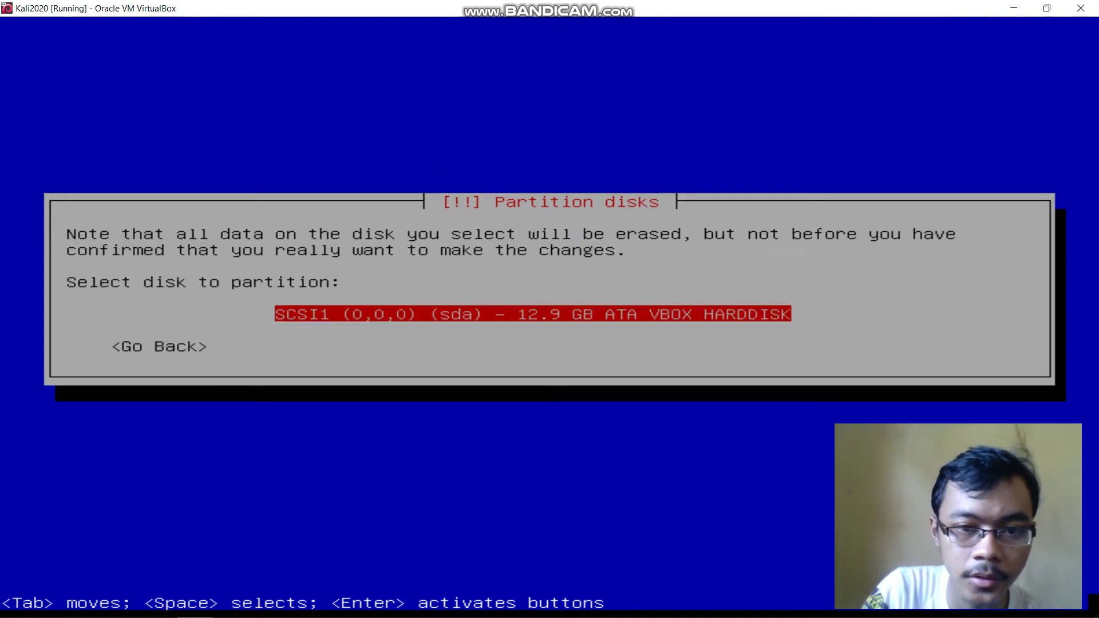
{"action": "key", "text": "Return"}
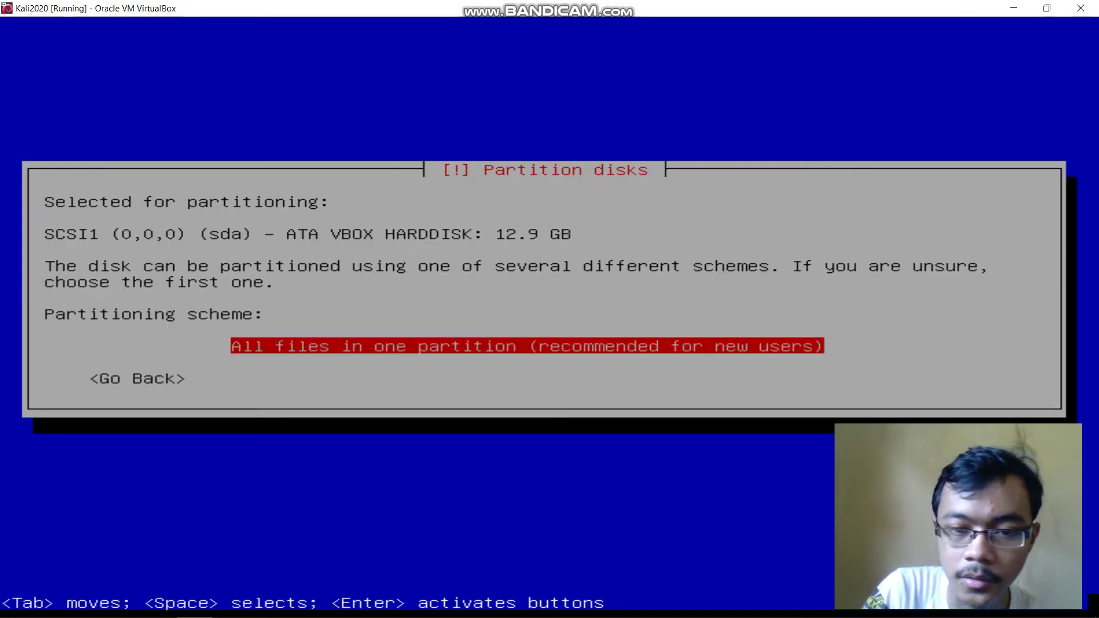
{"action": "key", "text": "Return"}
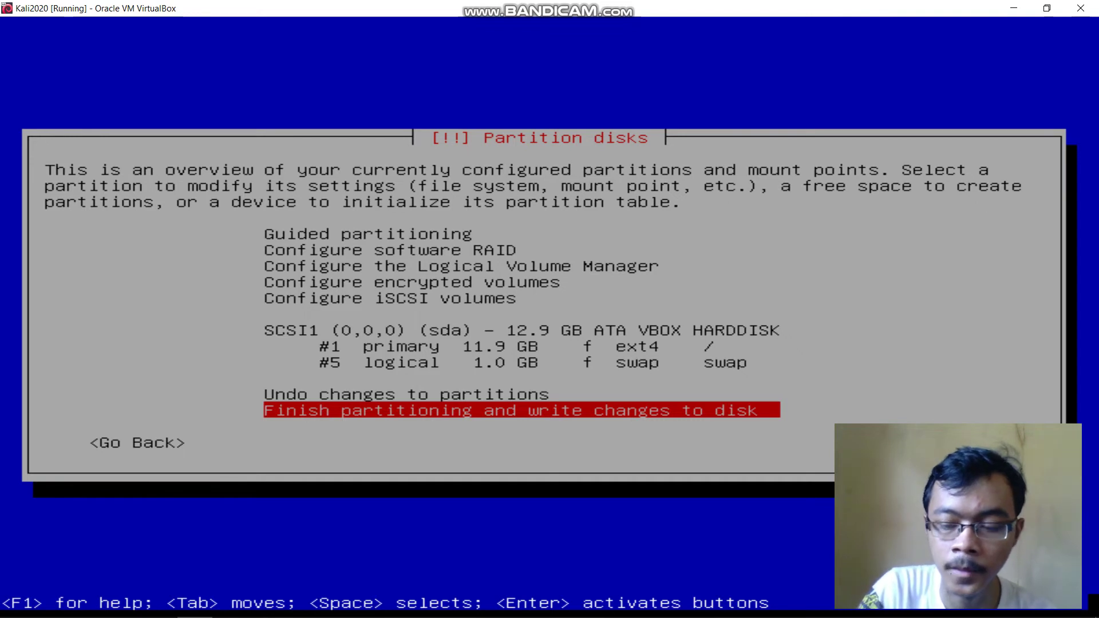
Review the proposed ext4 root and swap partitions, finish partitioning and write the changes to disk
{"action": "key", "text": "Up"}
{"action": "key", "text": "Up"}
{"action": "key", "text": "Up"}
{"action": "key", "text": "Up"}
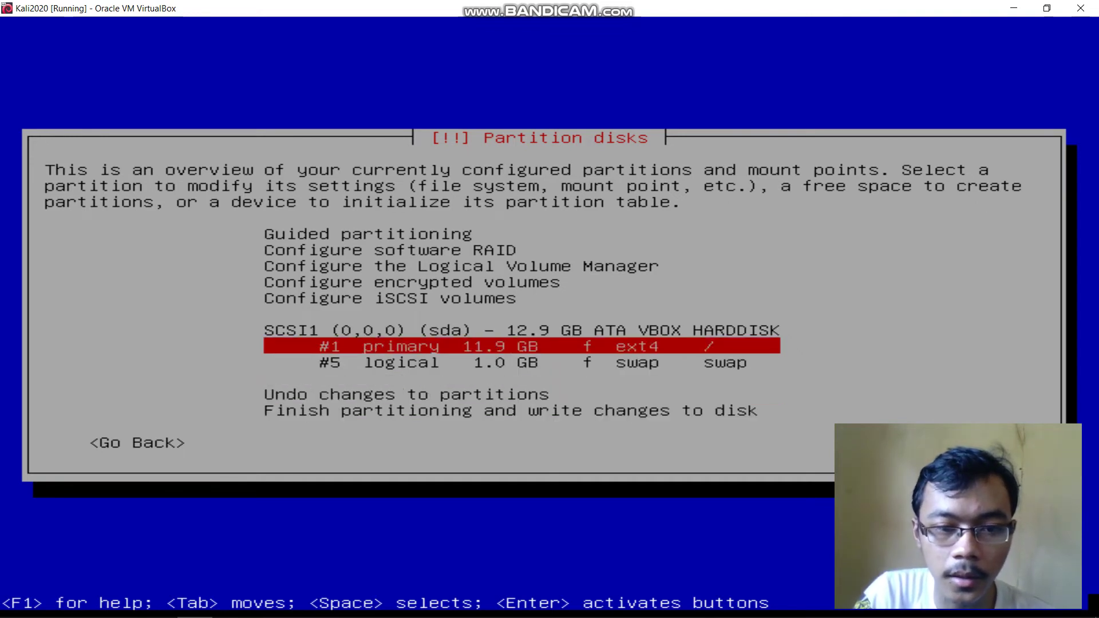
{"action": "key", "text": "Down"}
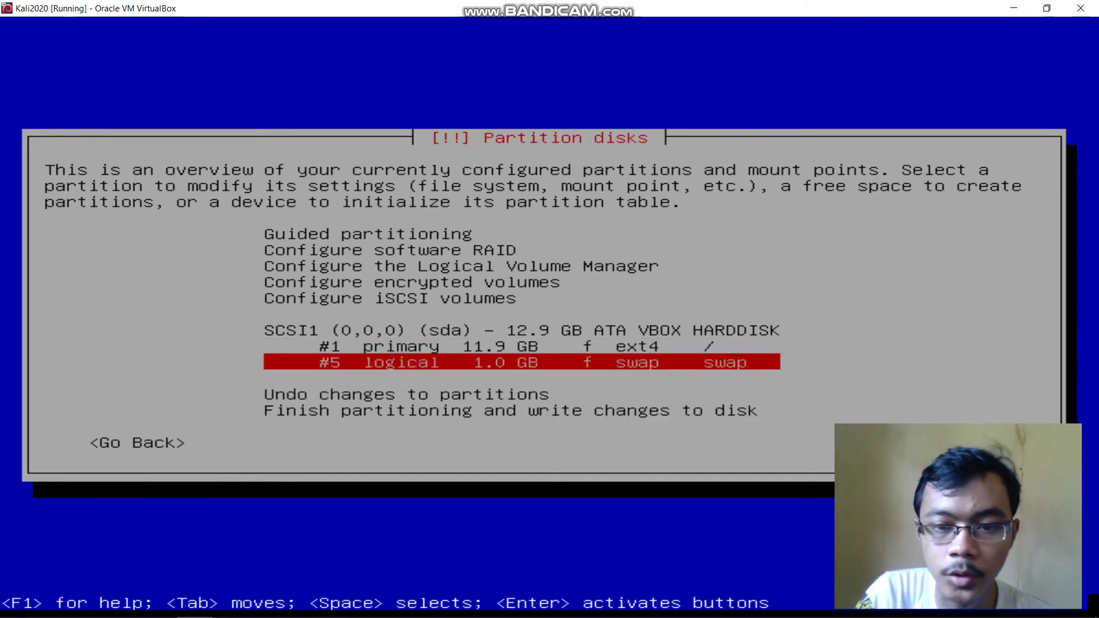
{"action": "key", "text": "Up"}
{"action": "key", "text": "Down"}
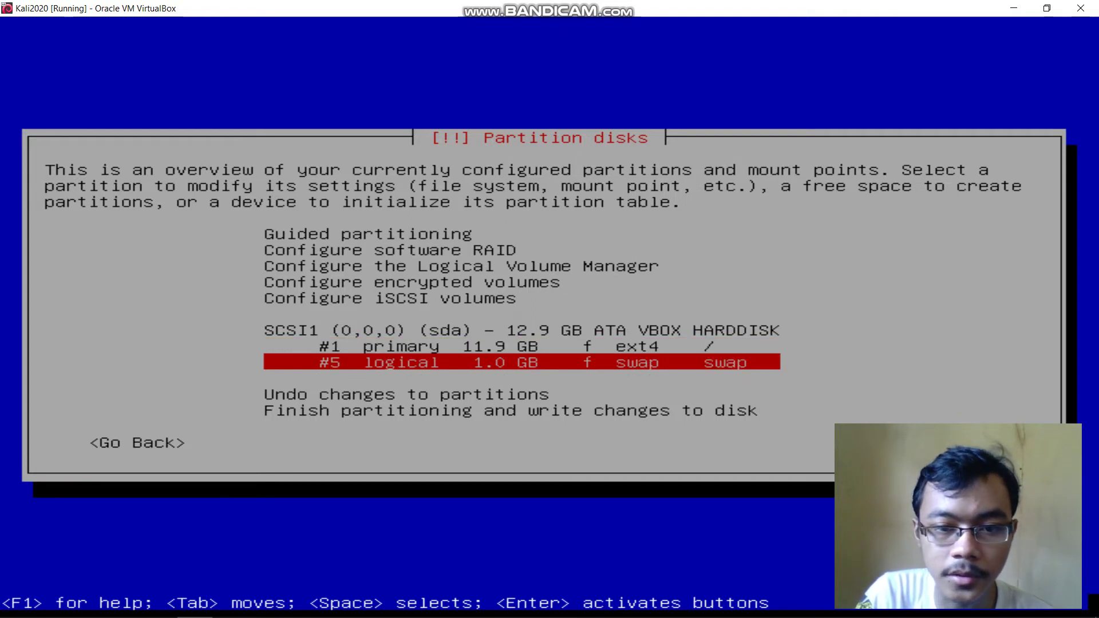
{"action": "key", "text": "Up"}
{"action": "key", "text": "Down"}
{"action": "key", "text": "Up"}
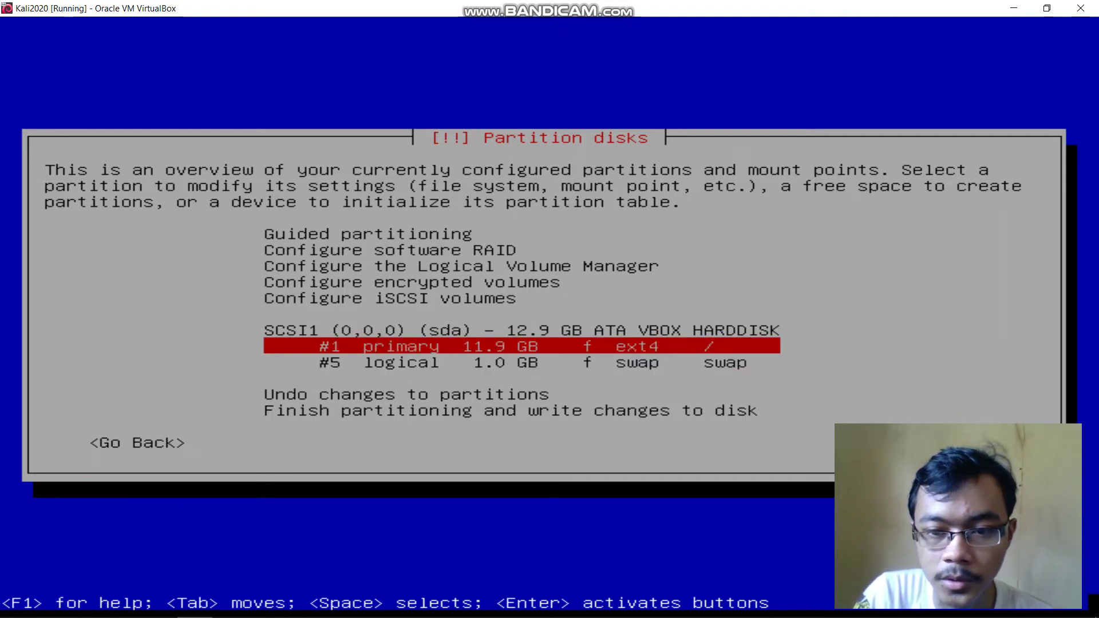
{"action": "key", "text": "Down"}
{"action": "key", "text": "Down"}
{"action": "key", "text": "Down"}
{"action": "key", "text": "Down"}
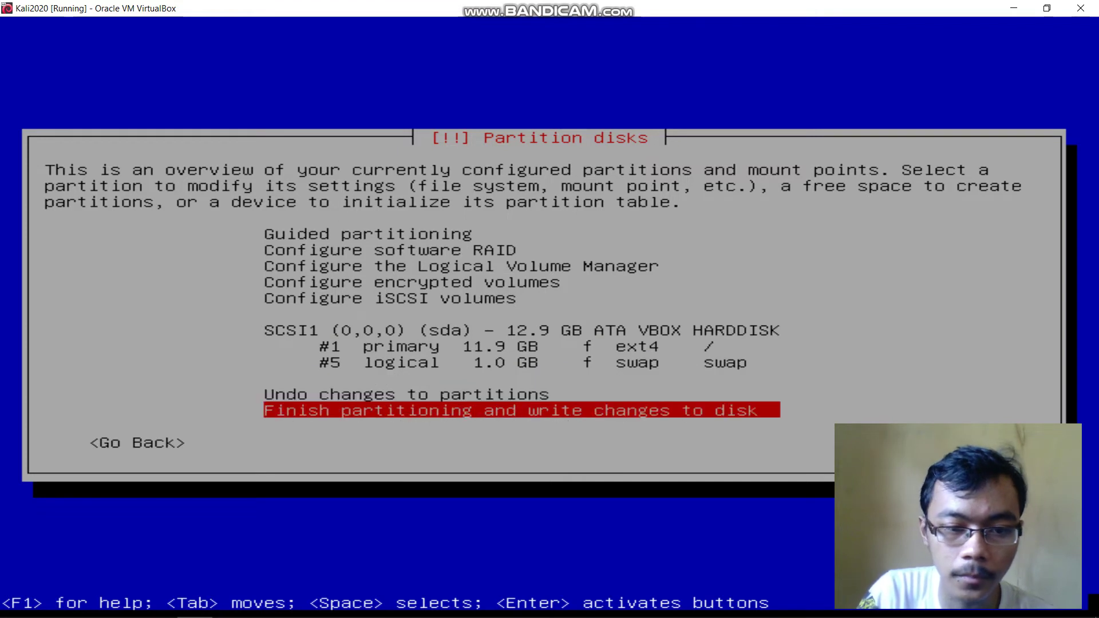
{"action": "key", "text": "Return"}
{"action": "key", "text": "Tab"}
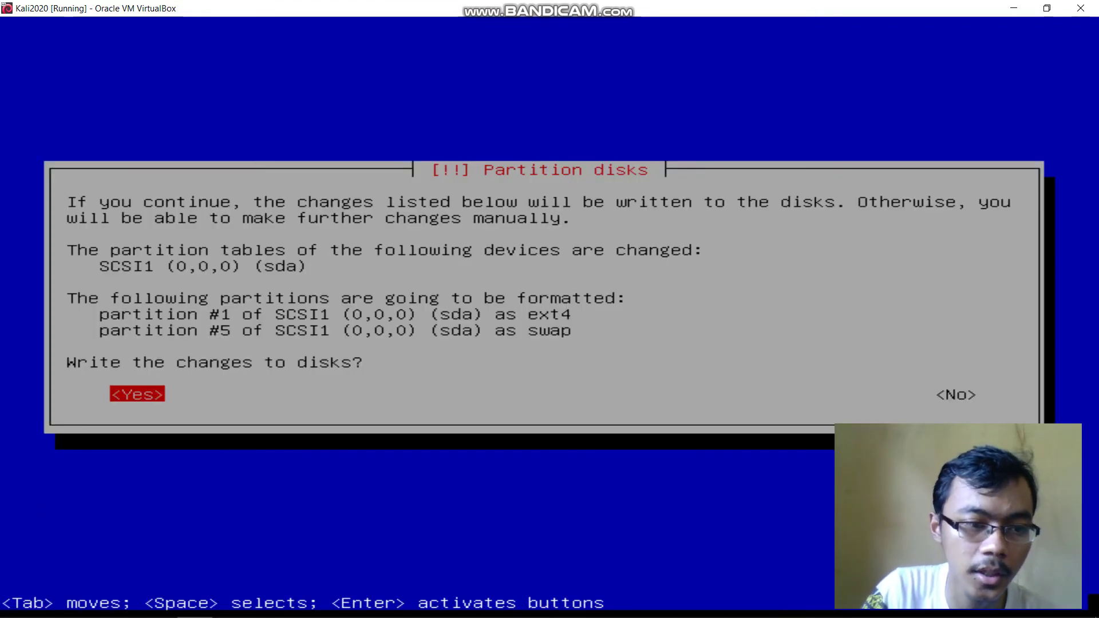
{"action": "key", "text": "Return"}
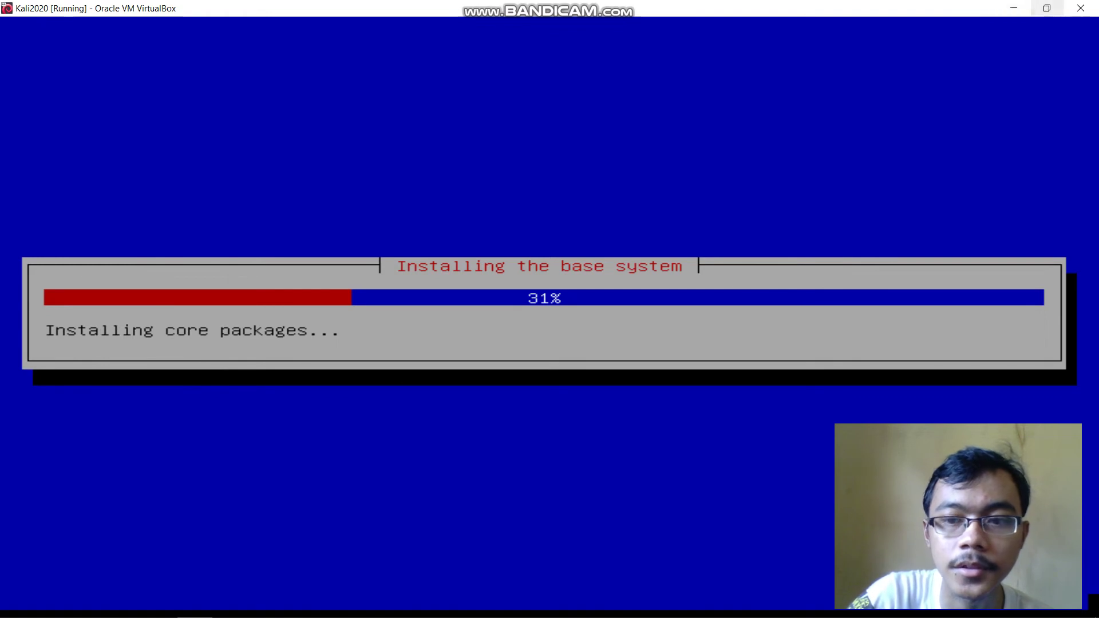
Wait for the base system install to finish until the Software selection screen appears
{"action": "mouse_move", "coordinate": [527, 9]}
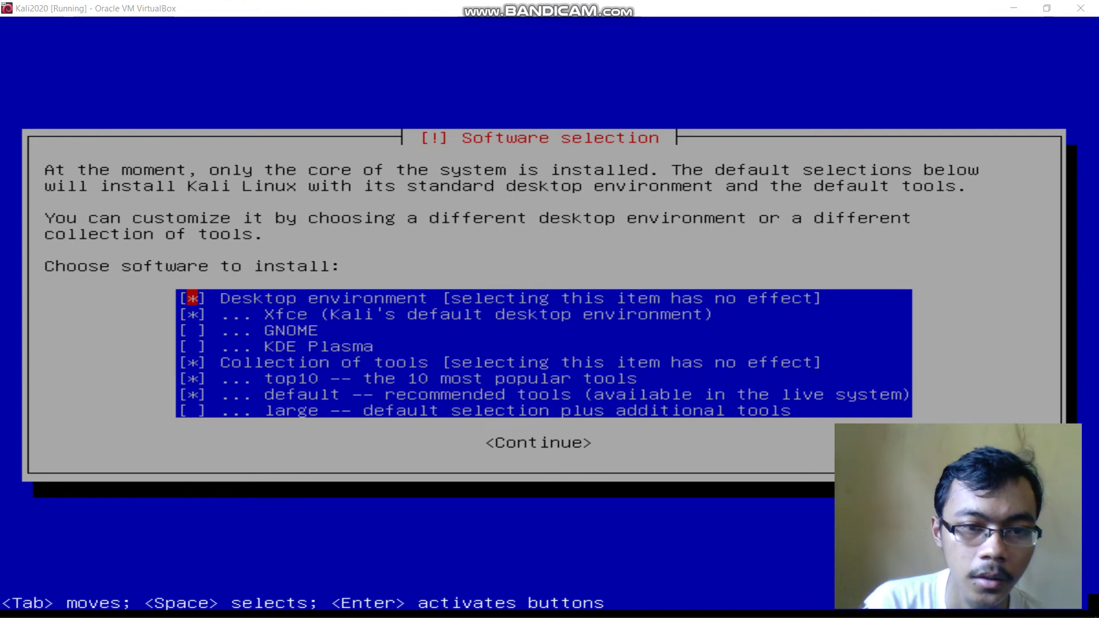
Keep the default Xfce, top10 and default tools selection and start installing the software
{"action": "key", "text": "alt+Tab"}
{"action": "key", "text": "Down"}
{"action": "key", "text": "Down"}
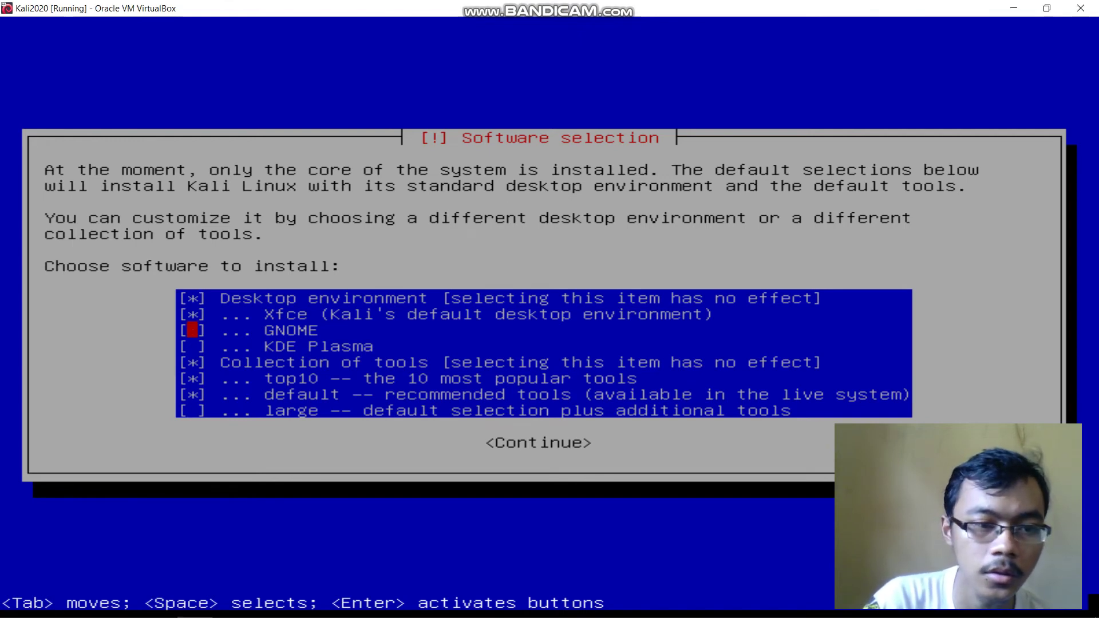
{"action": "key", "text": "Up"}
{"action": "key", "text": "Down"}
{"action": "key", "text": "Down"}
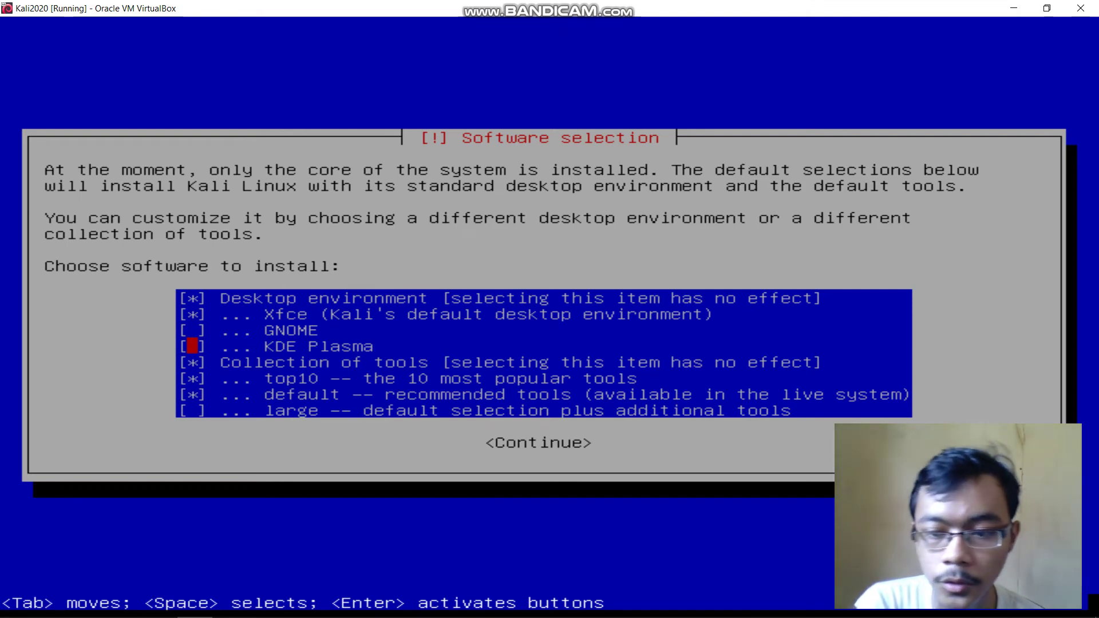
{"action": "key", "text": "Down"}
{"action": "key", "text": "Down"}
{"action": "key", "text": "Down"}
{"action": "key", "text": "Down"}
{"action": "key", "text": "Up"}
{"action": "key", "text": "Up"}
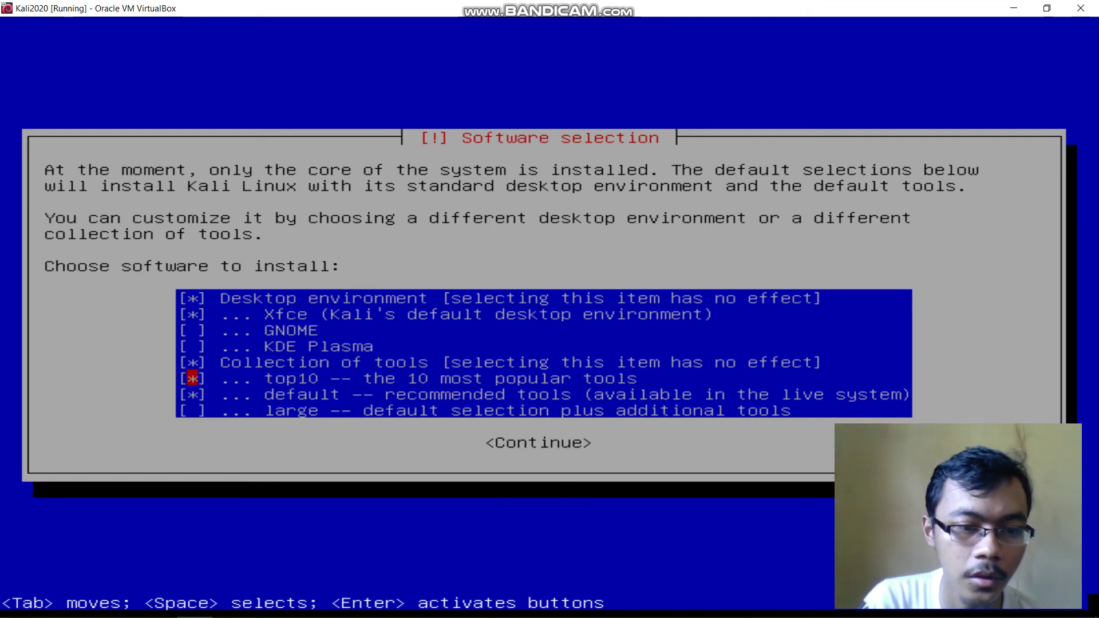
{"action": "key", "text": "Down"}
{"action": "key", "text": "Down"}
{"action": "key", "text": "Tab"}
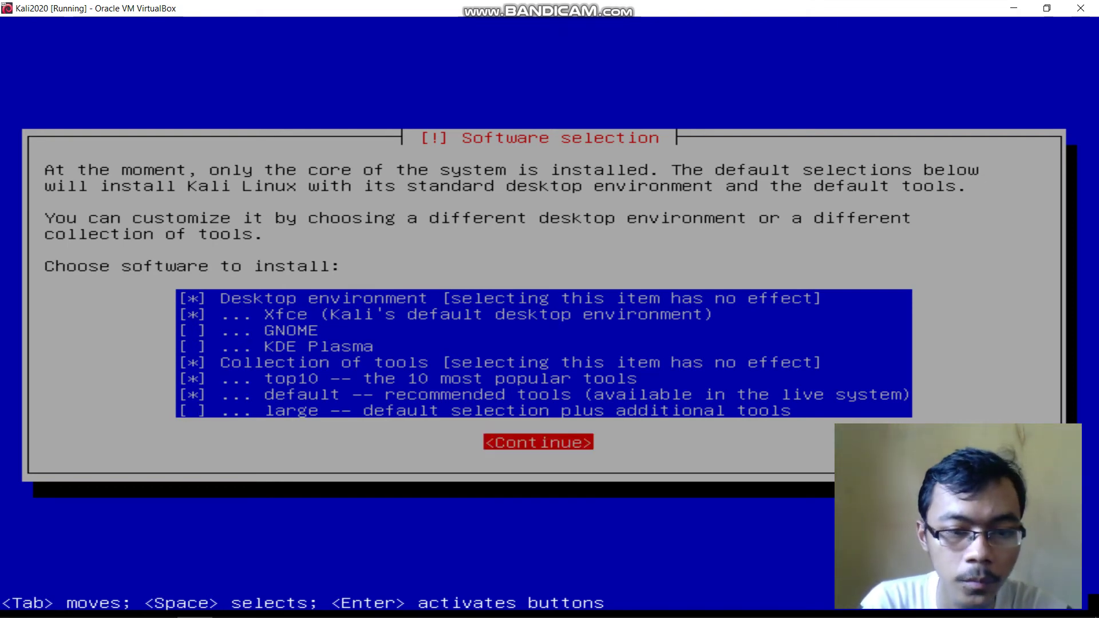
{"action": "key", "text": "Return"}
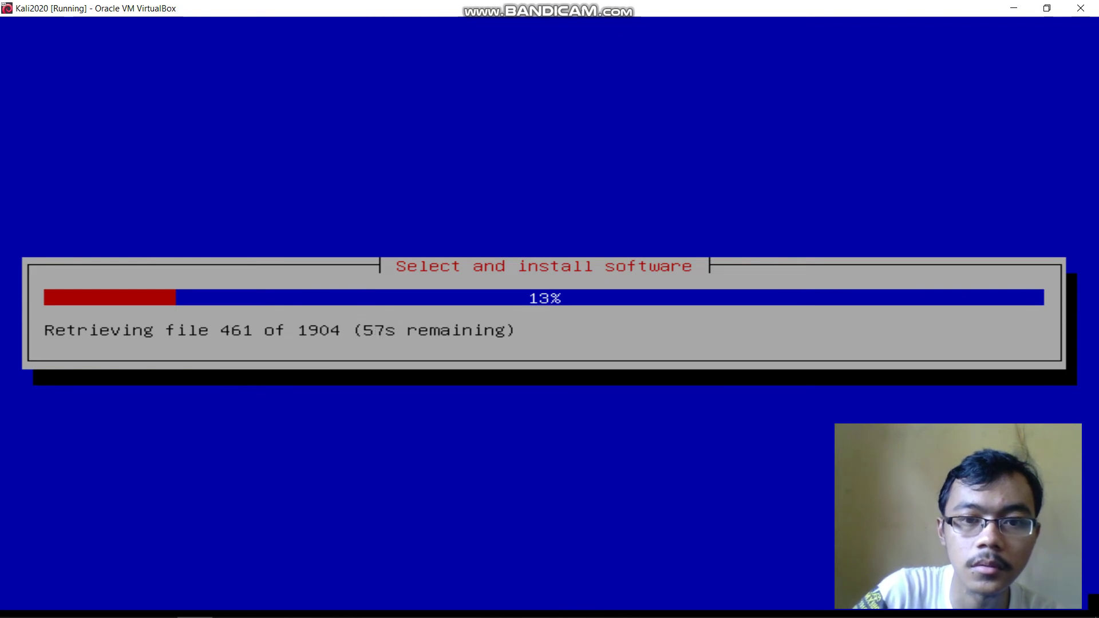
Restore the VM window to a smaller size while the software installation runs
{"action": "double_click", "coordinate": [582, 5]}
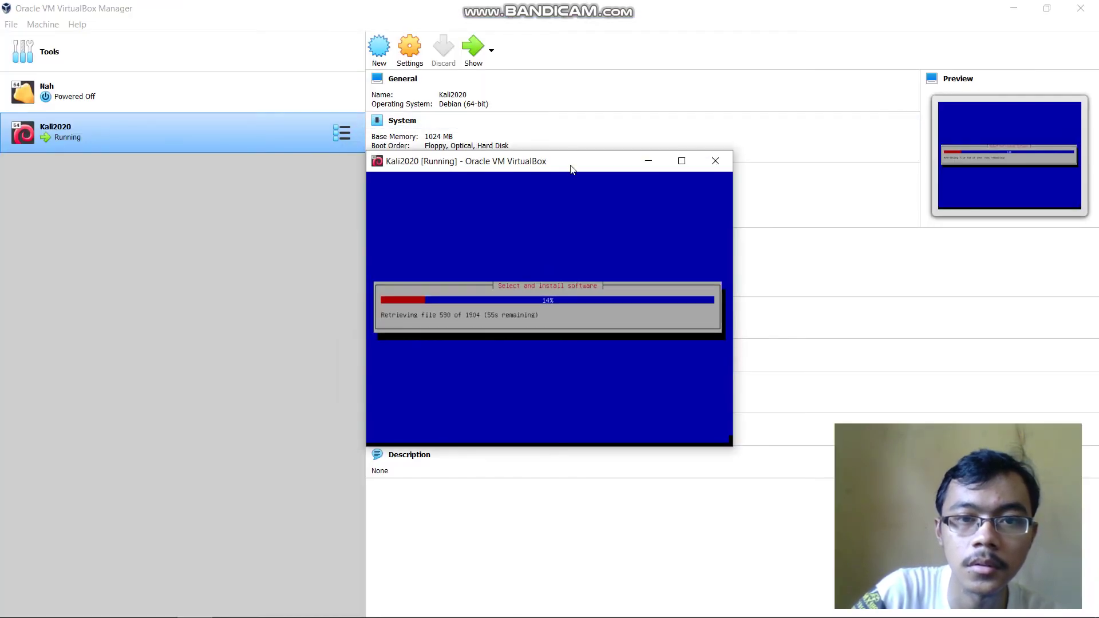
{"action": "mouse_move", "coordinate": [547, 4]}
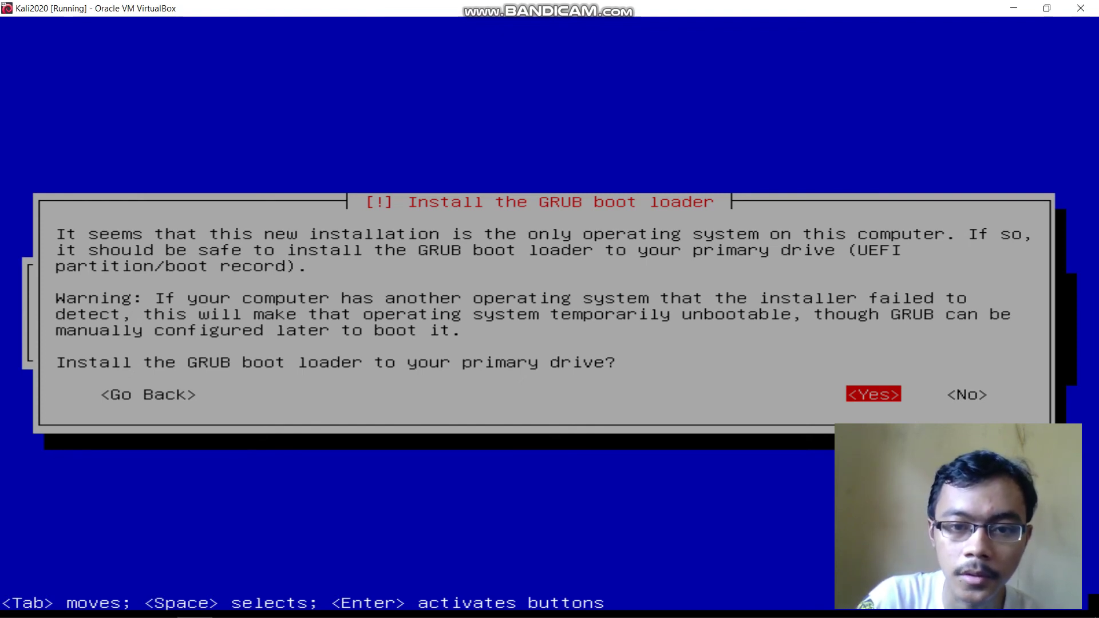
Install the GRUB boot loader onto /dev/sda
{"action": "key", "text": "Return"}
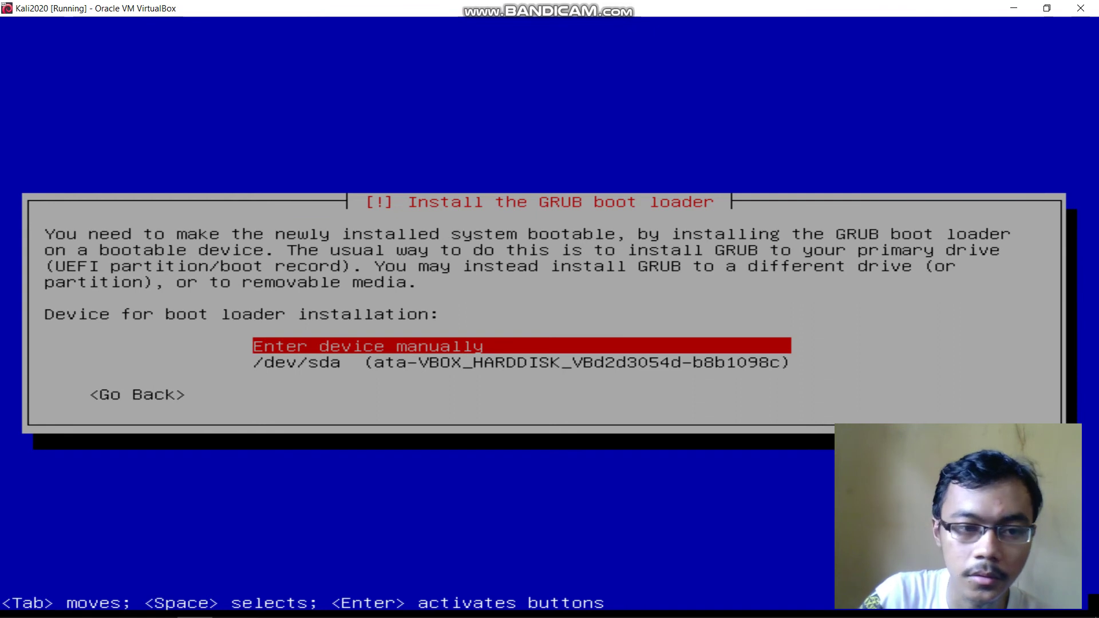
{"action": "key", "text": "Down"}
{"action": "key", "text": "Return"}
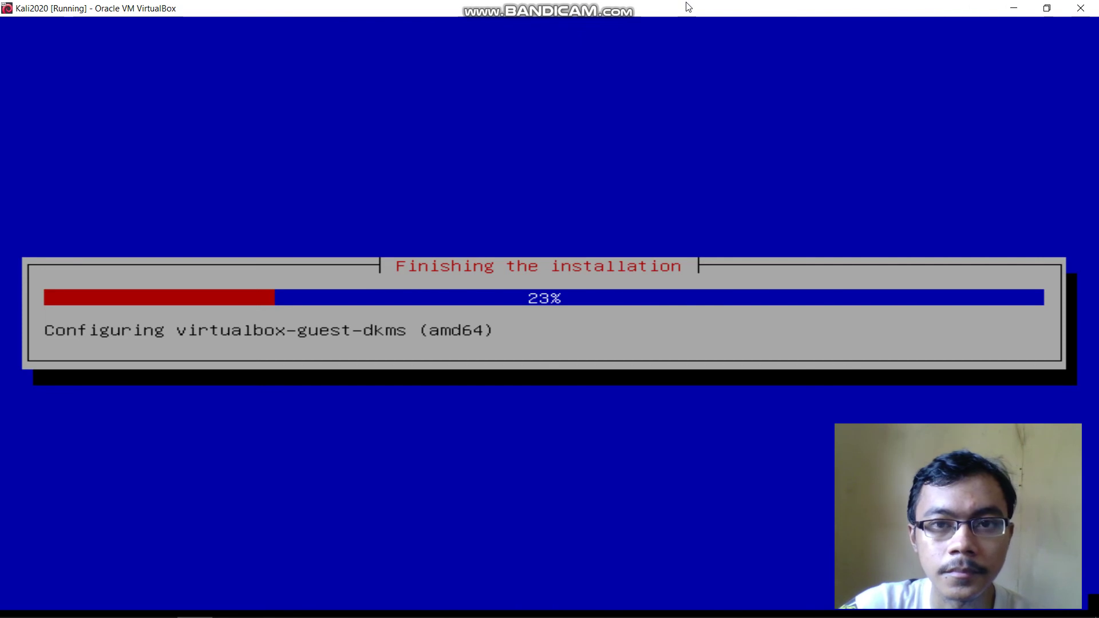
Continue past the Installation complete screen so the VM reboots
{"action": "mouse_move", "coordinate": [539, 5]}
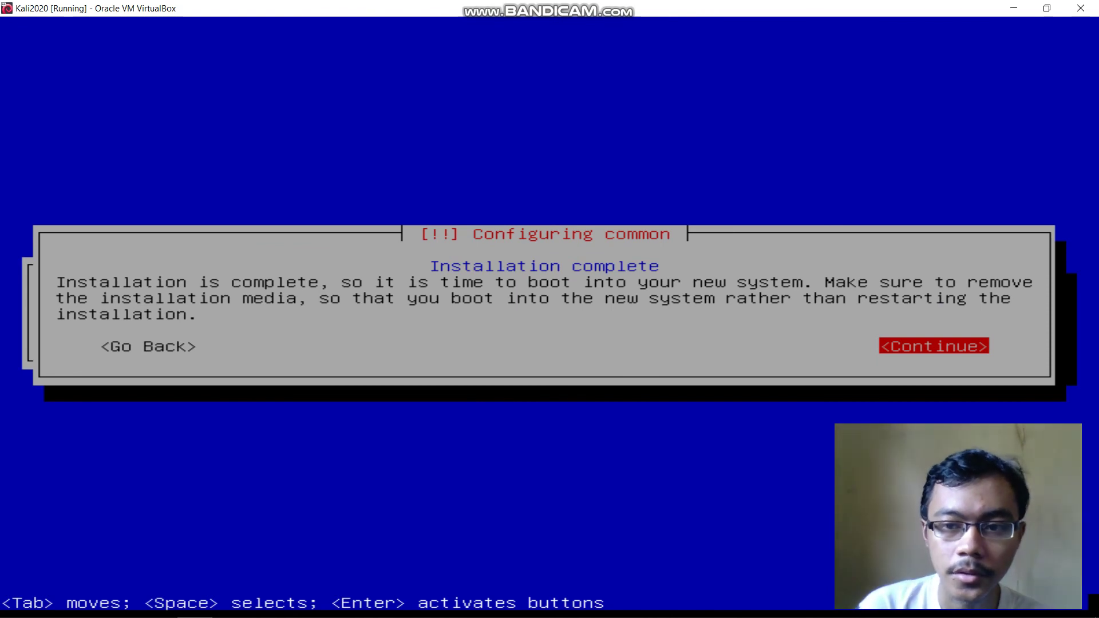
{"action": "key", "text": "Return"}
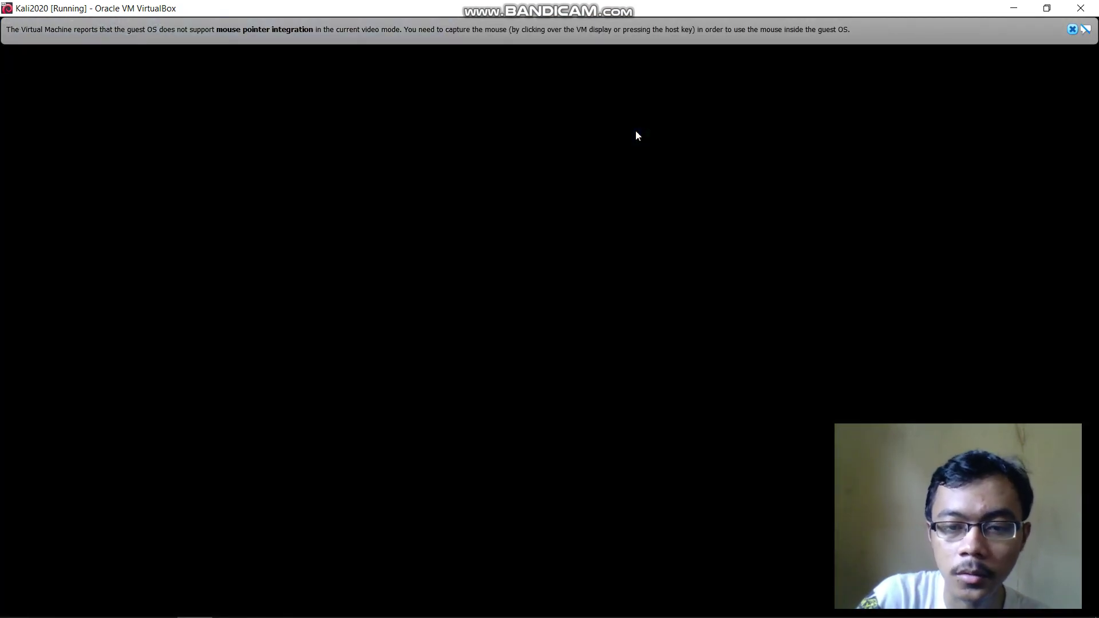
Boot the Kali GNU/Linux entry from the GRUB menu
{"action": "key", "text": "Down"}
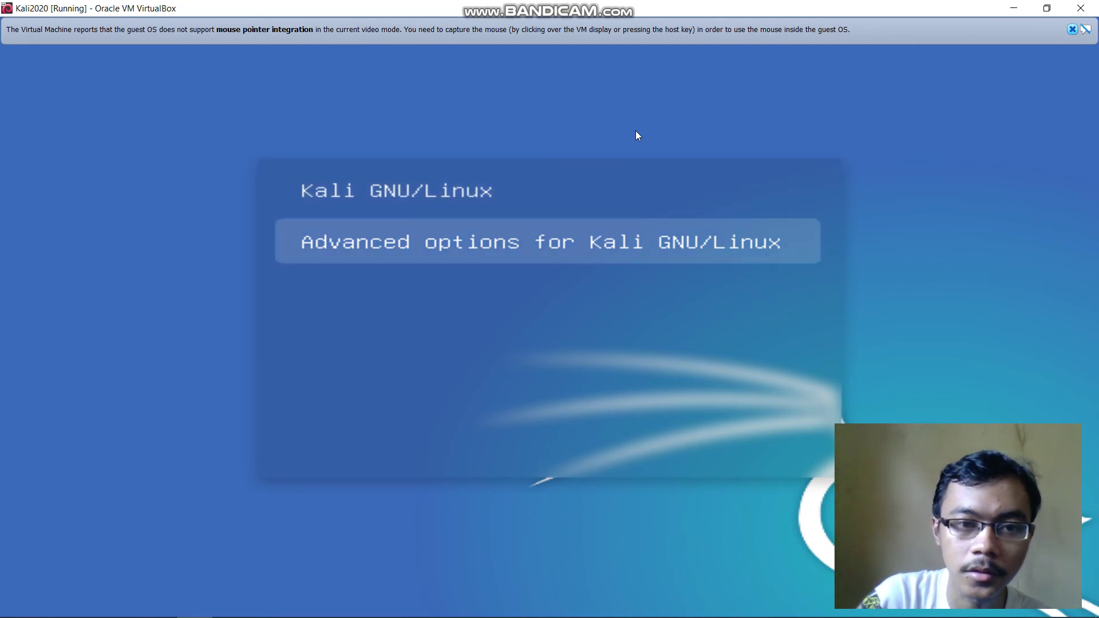
{"action": "key", "text": "Up"}
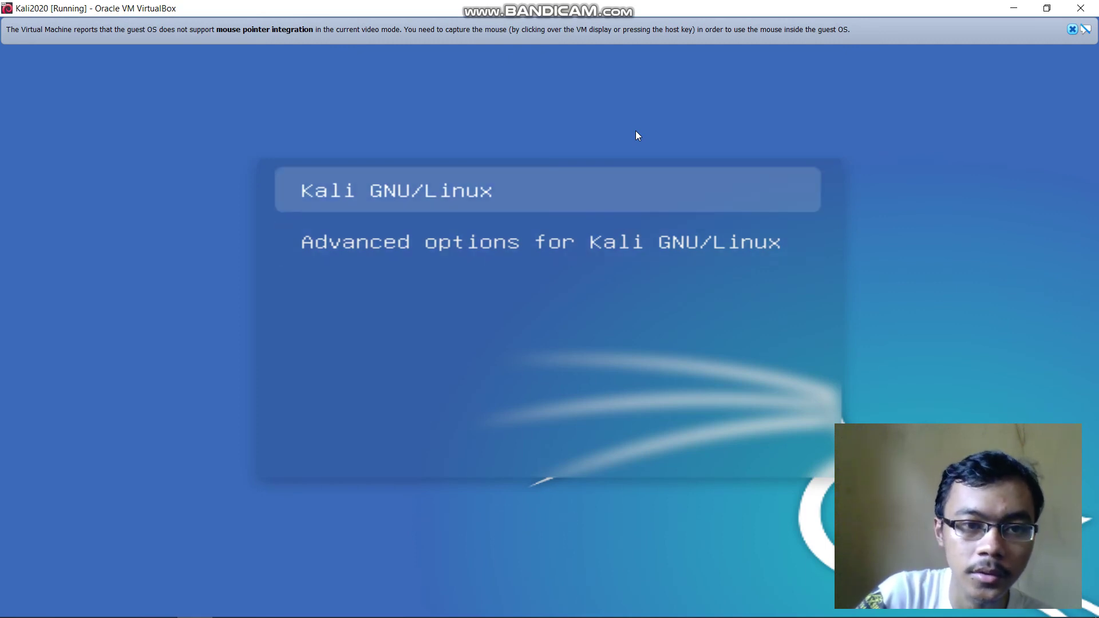
{"action": "key", "text": "Return"}
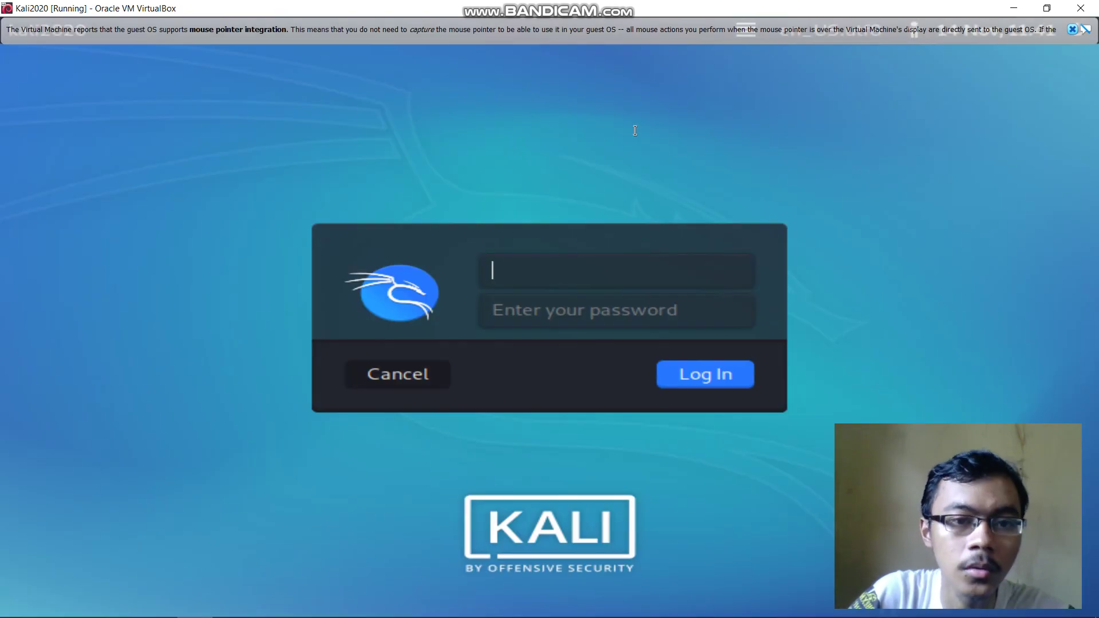
Enter the user's account name and password at the Kali login screen and log in
{"action": "type", "text": "awa"}
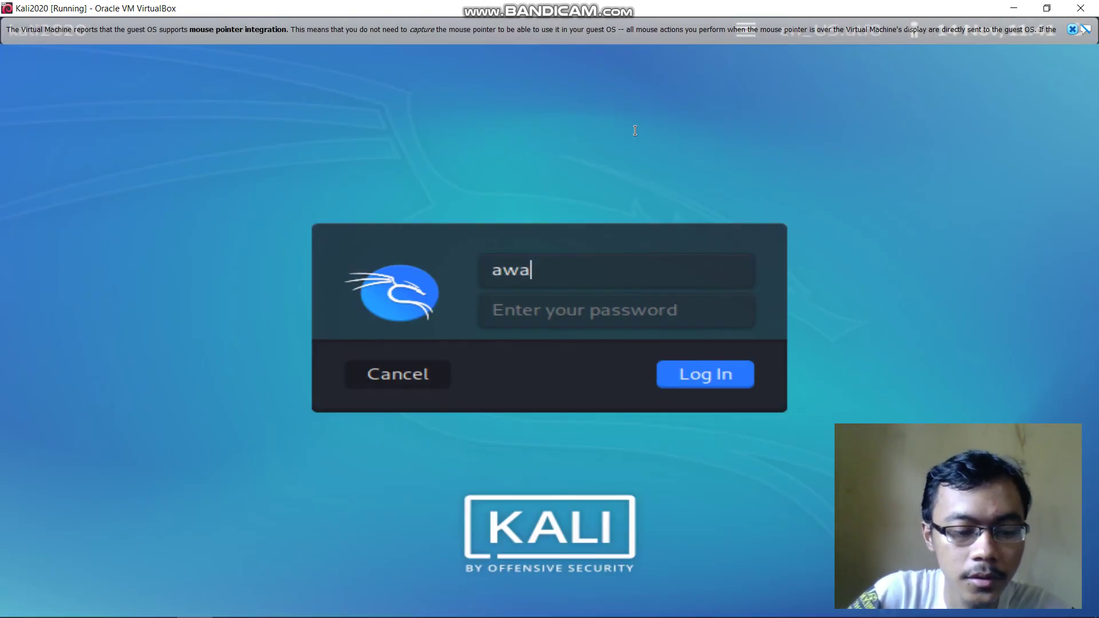
{"action": "type", "text": "ru"}
{"action": "key", "text": "Tab"}
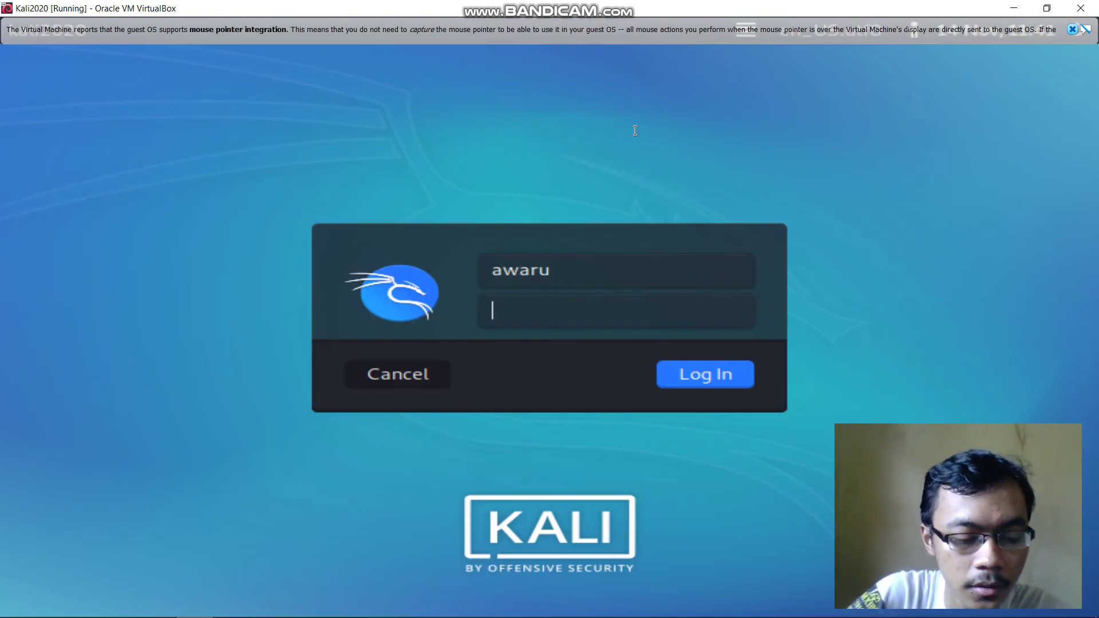
{"action": "type", "text": "********"}
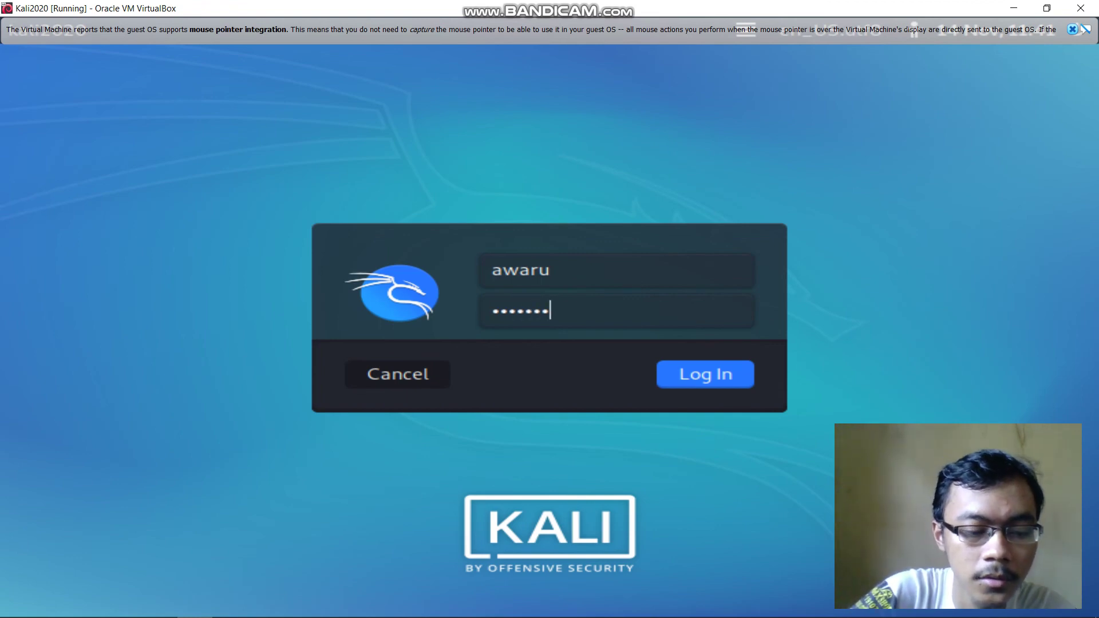
{"action": "key", "text": "Tab"}
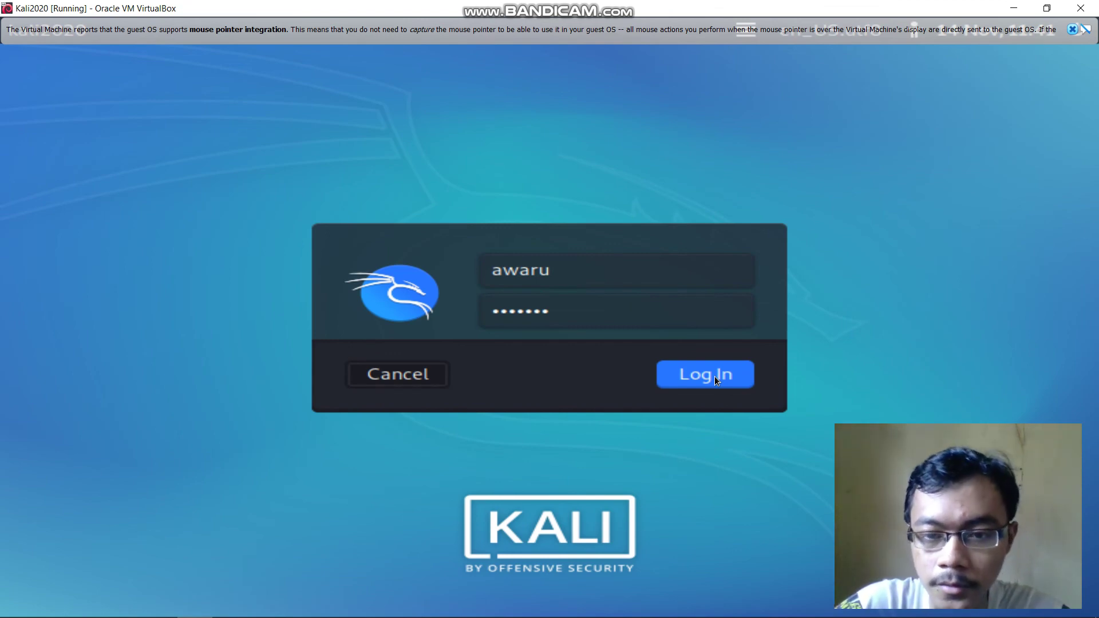
{"action": "left_click", "coordinate": [715, 376]}
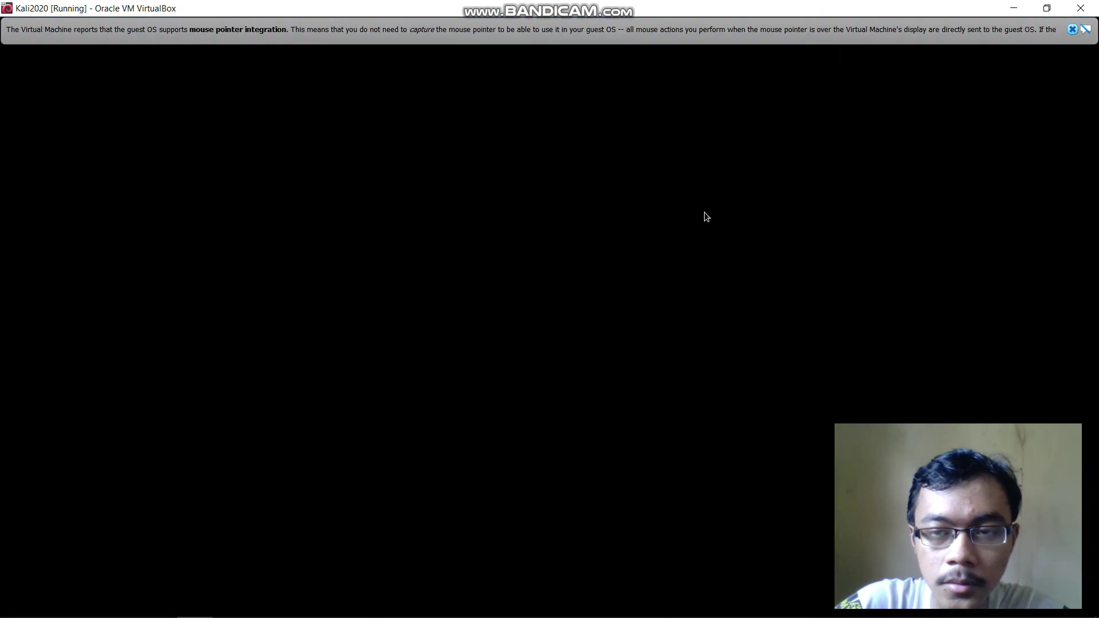
Dismiss the VirtualBox mouse-integration notice and close the terminal's help menu again
{"action": "left_click", "coordinate": [1072, 30]}
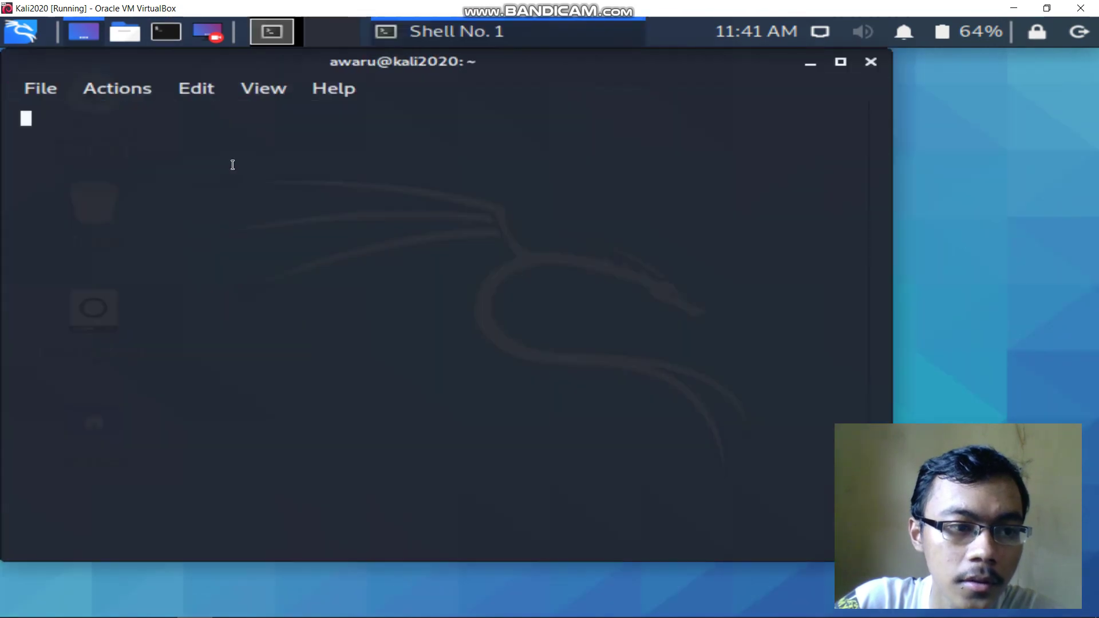
{"action": "left_click", "coordinate": [343, 89]}
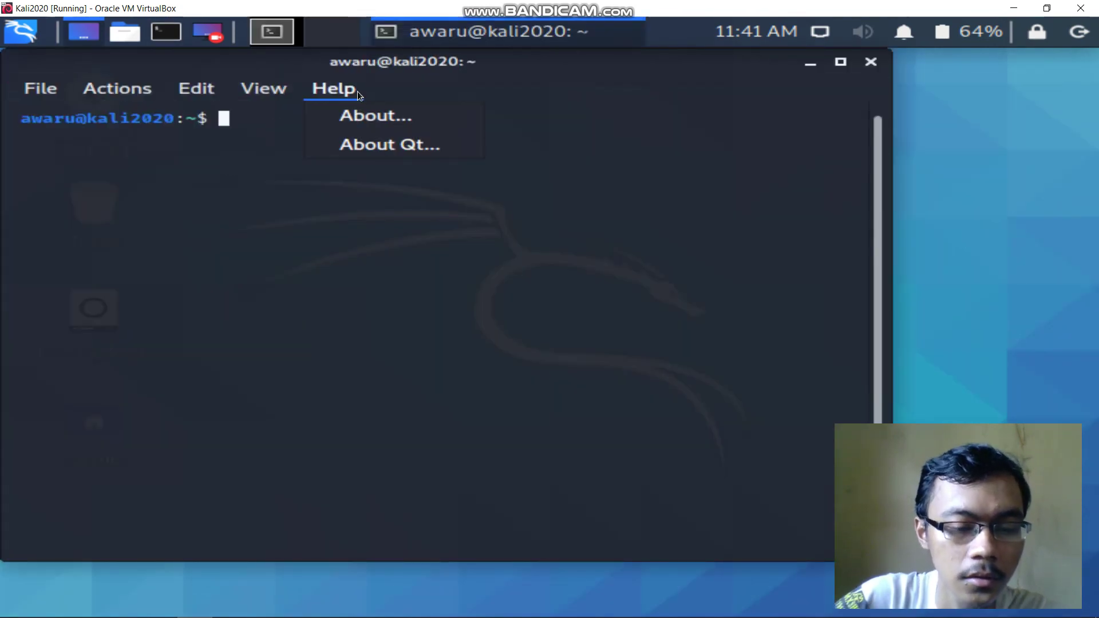
{"action": "left_click", "coordinate": [288, 187]}
Run sudo su in the terminal and enter the user password to get a root prompt
{"action": "type", "text": "sudo su"}
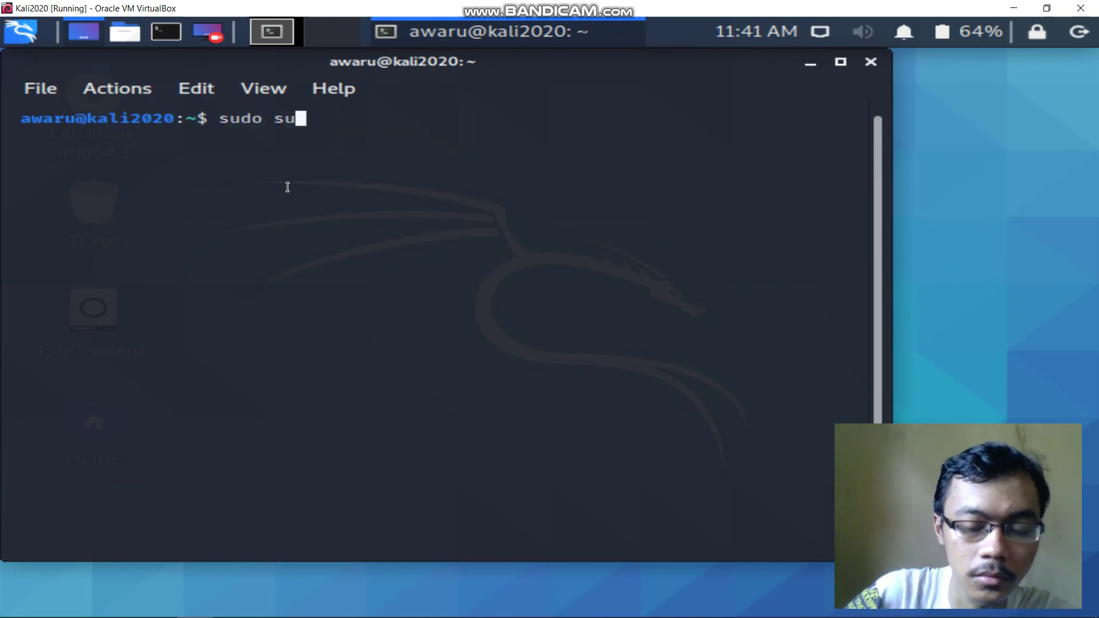
{"action": "key", "text": "Return"}
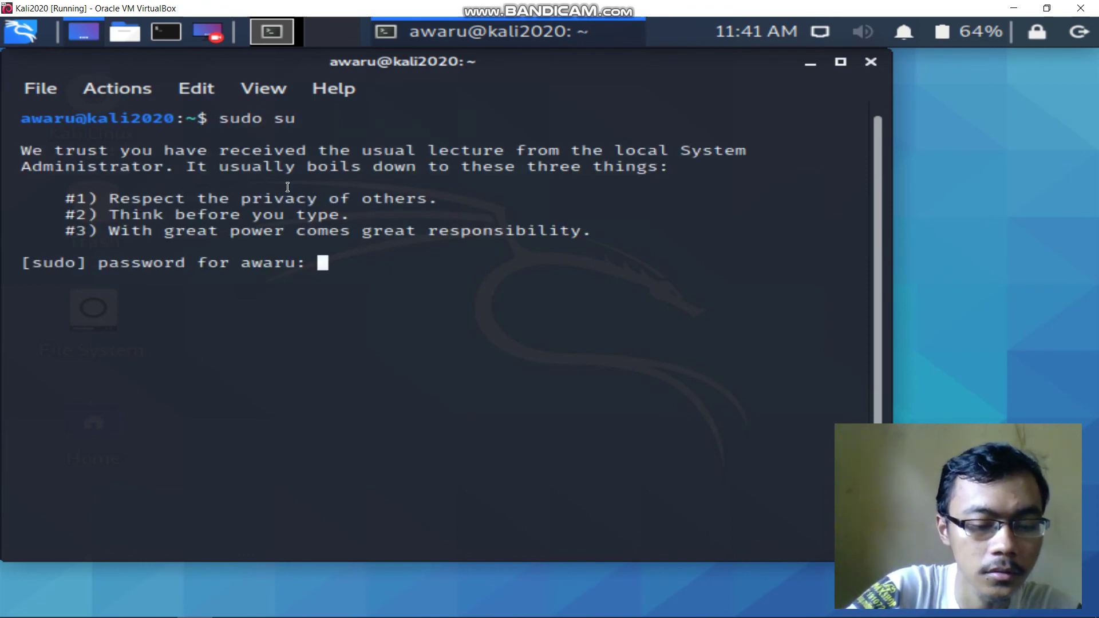
{"action": "key", "text": "Return"}
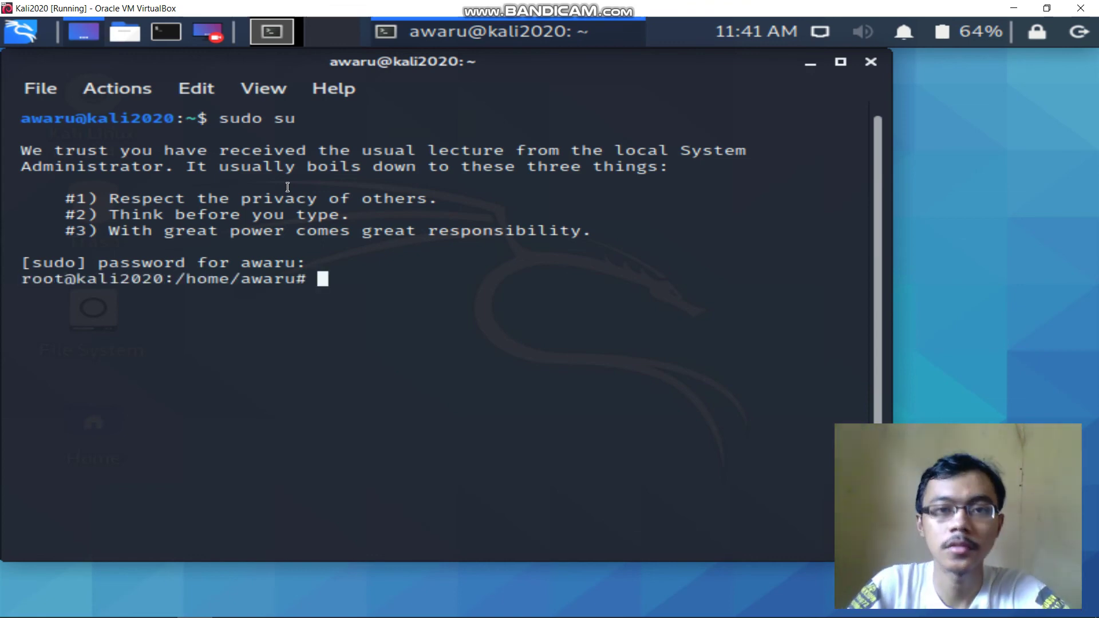
{"action": "mouse_move", "coordinate": [550, 5]}
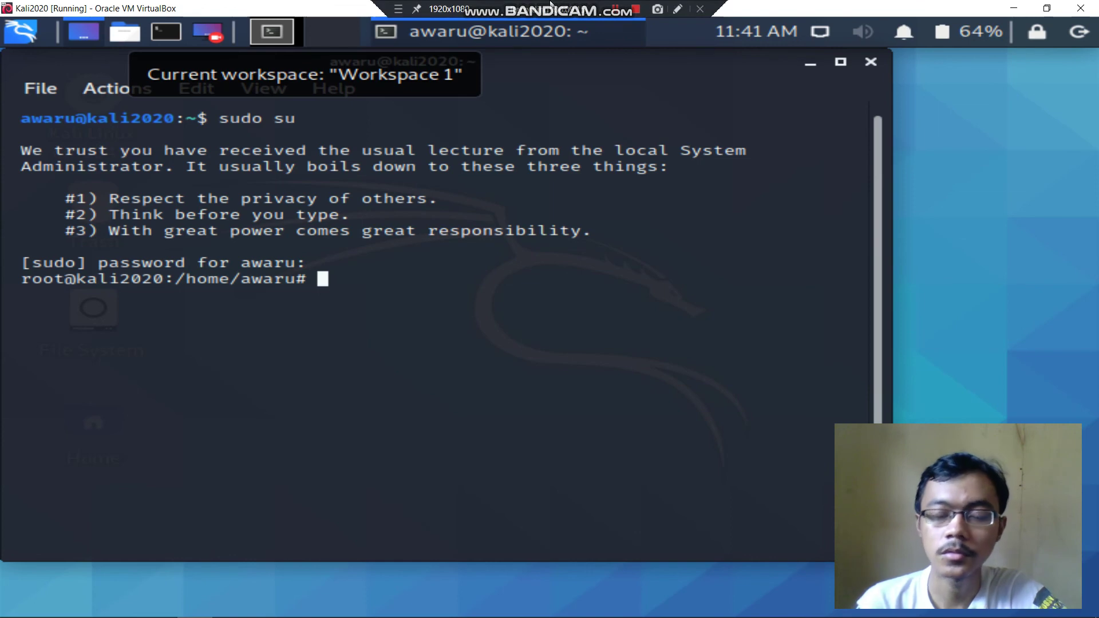